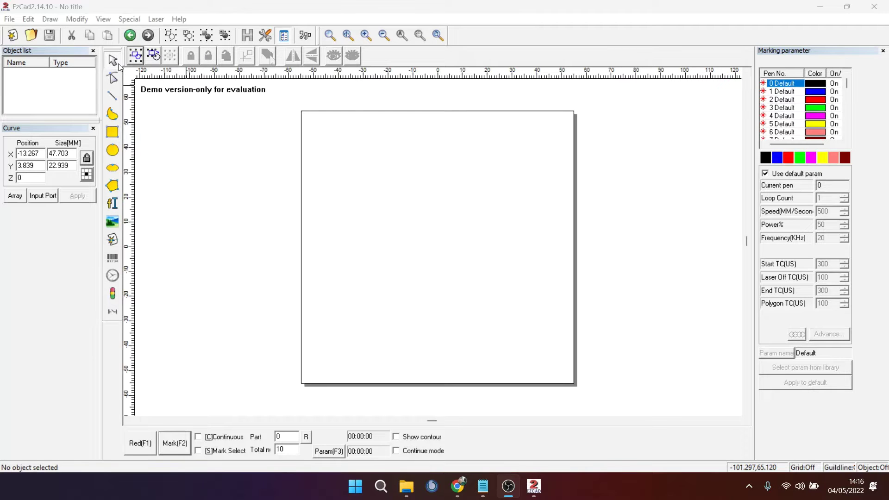
Draw a closed triangle about 87 by 39 mm in the work area with the Line tool, with a horizontal top and near-vertical right edge
drag(363, 134, 468, 314)
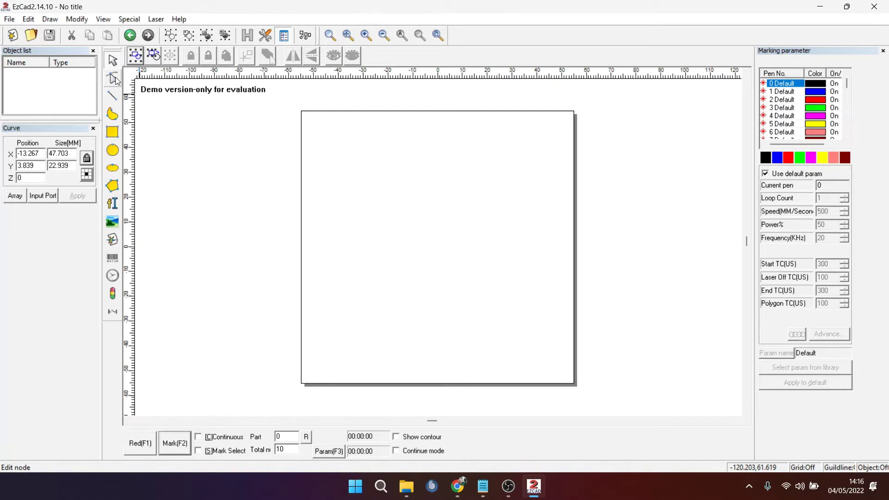
click(113, 114)
click(114, 95)
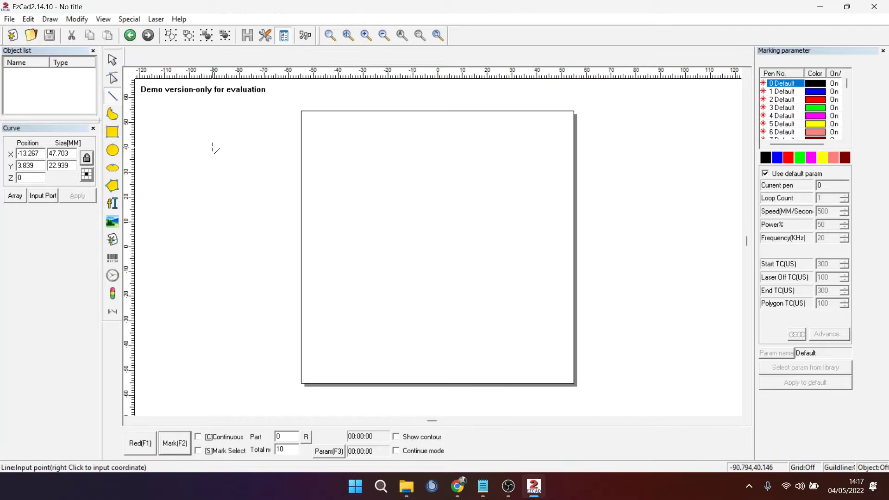
click(315, 161)
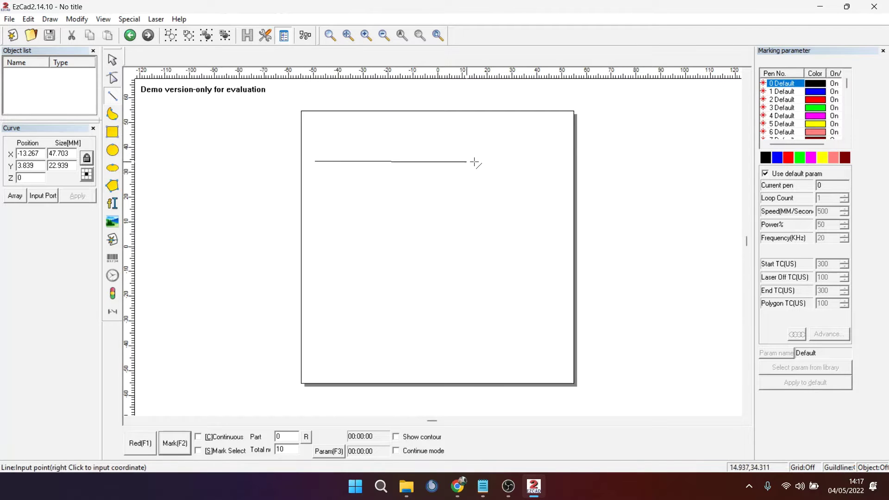
click(531, 162)
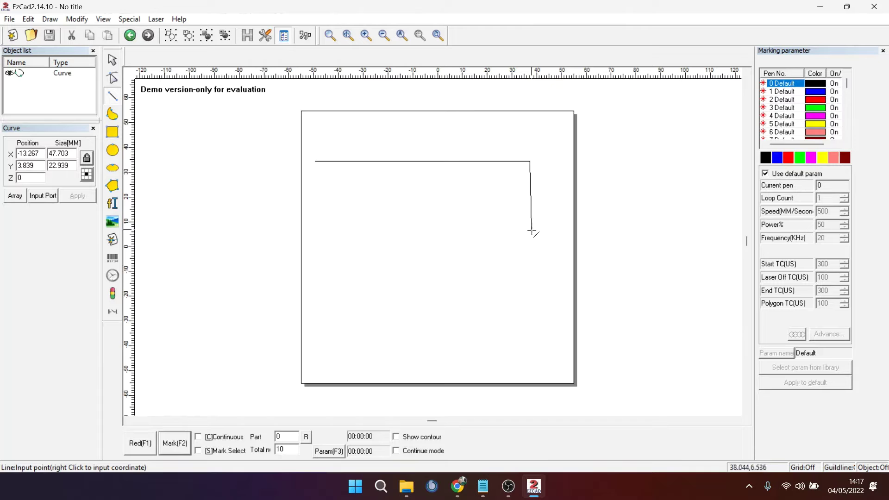
click(529, 258)
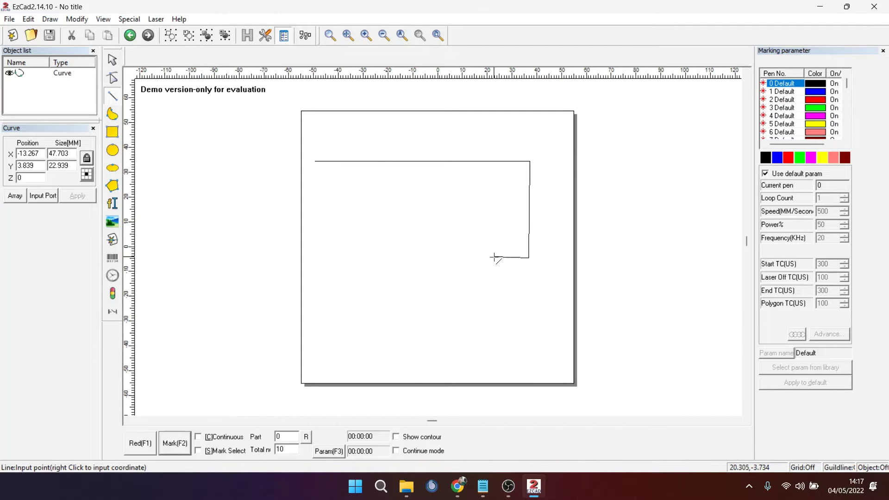
click(316, 161)
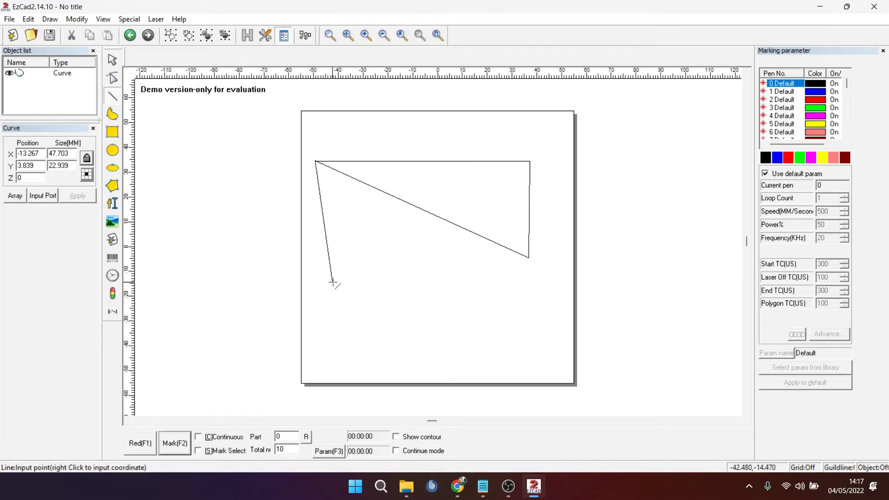
right_click(317, 163)
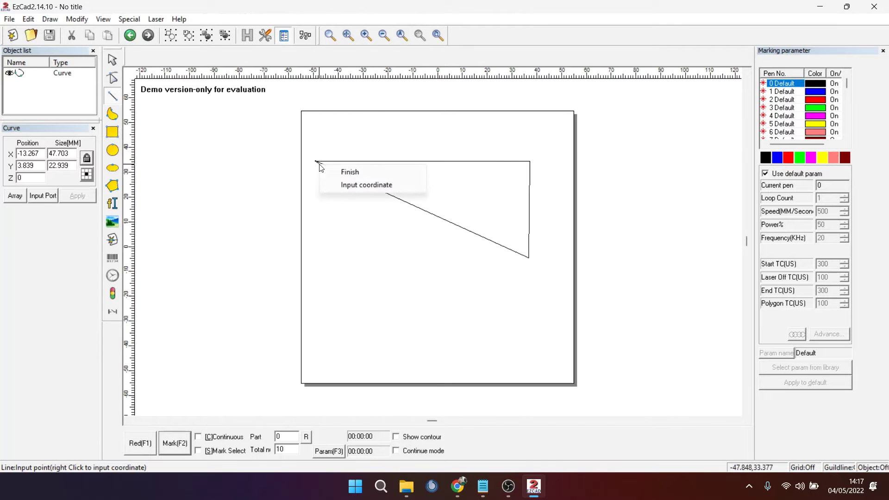
click(351, 172)
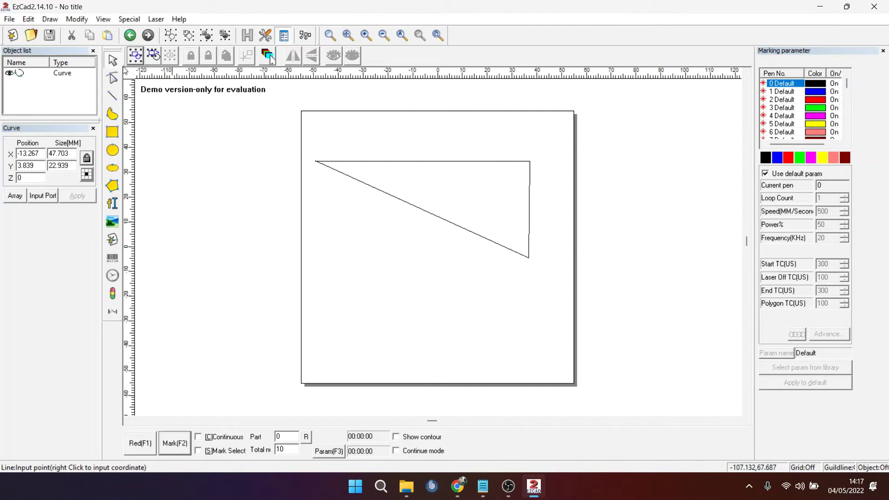
Select the triangle and move it down about 19 mm, to around X -4.4, Y -3.7
click(109, 60)
click(356, 163)
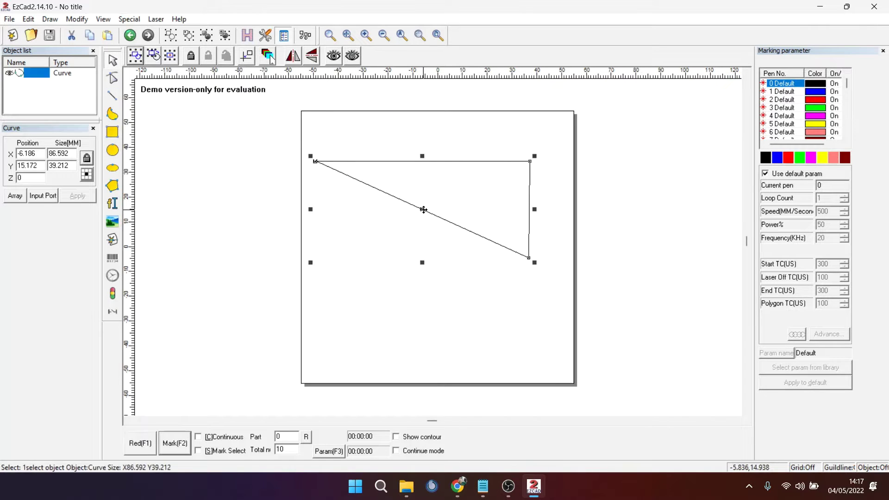
drag(423, 209, 427, 255)
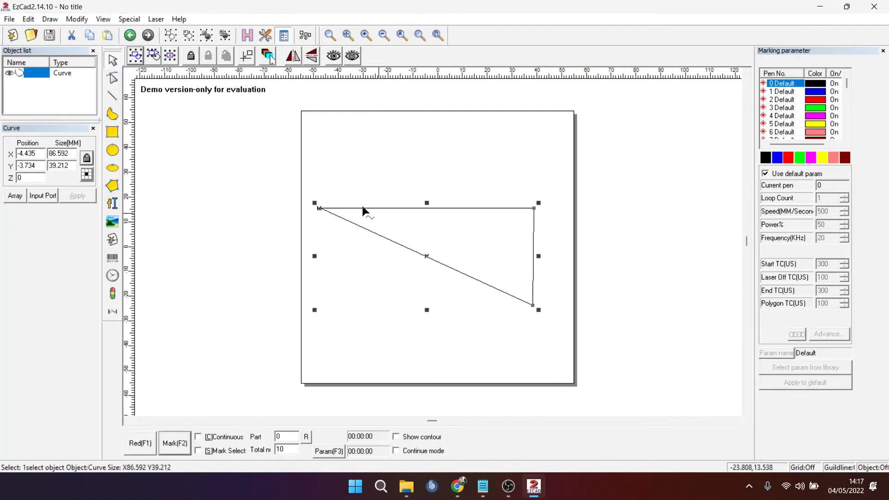
Switch to node editing and shift the triangle's top edge about 9 mm right and slightly up, opening its left corner
click(112, 79)
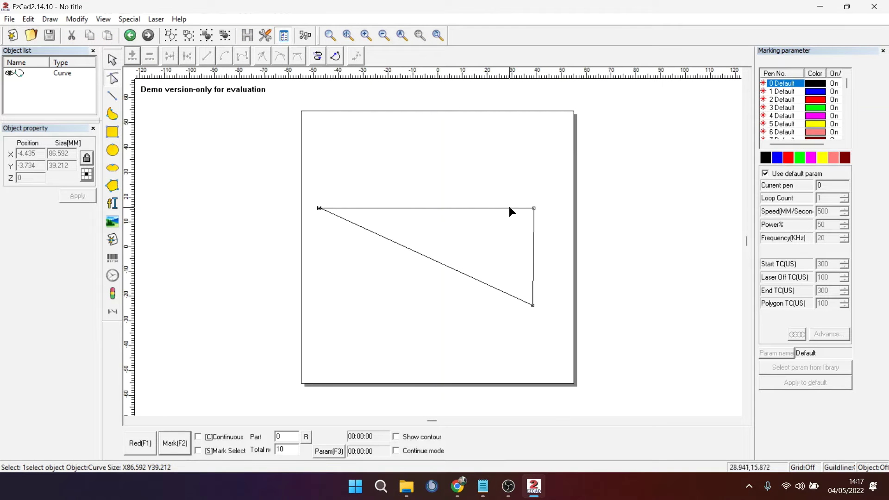
scroll(531, 211, down, 4)
scroll(531, 215, up, 5)
scroll(531, 222, up, 2)
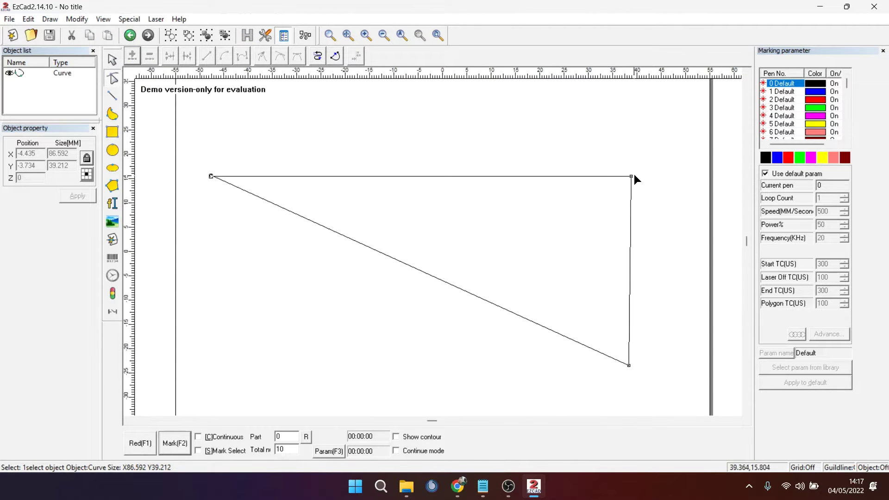
scroll(634, 175, up, 2)
scroll(682, 165, down, 1)
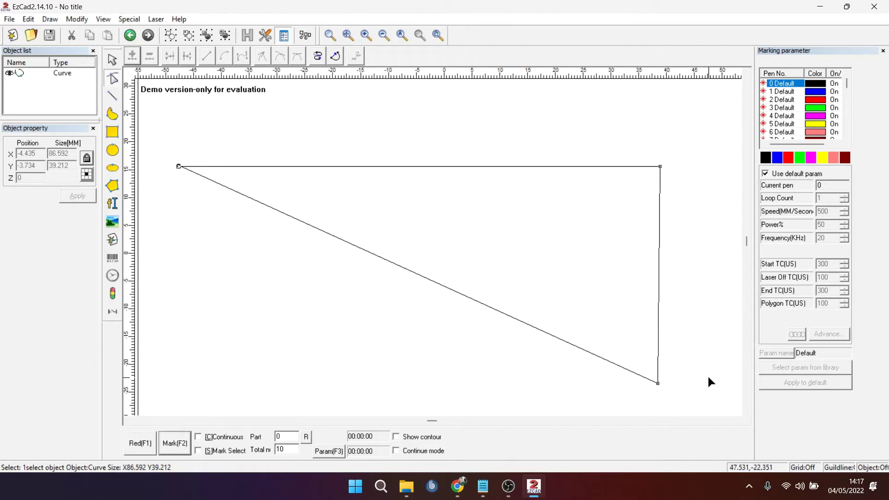
drag(206, 167, 211, 159)
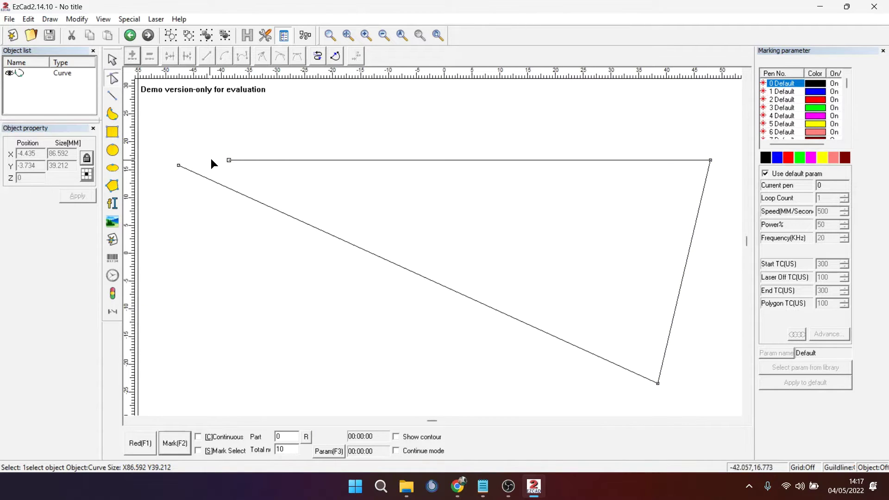
Move the top edge back onto the left corner and combine the two end nodes there, nudging the combined node slightly
scroll(206, 161, down, 2)
scroll(221, 166, up, 2)
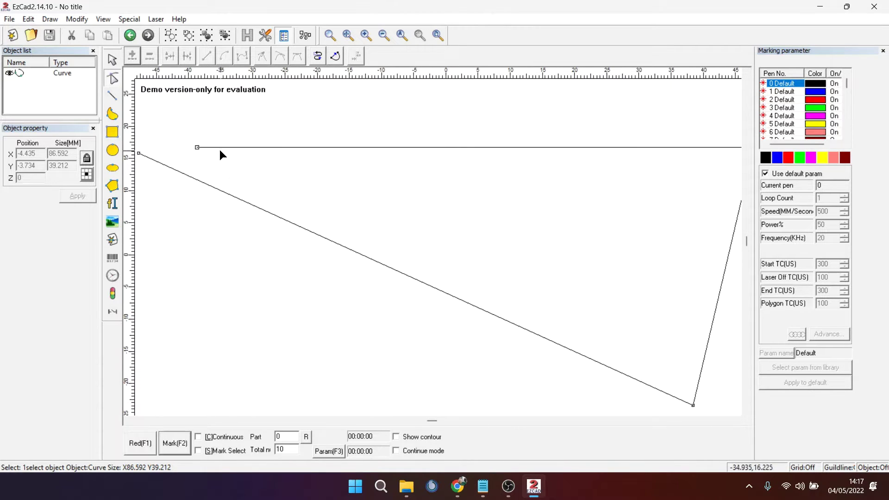
scroll(220, 152, down, 1)
drag(245, 166, 198, 170)
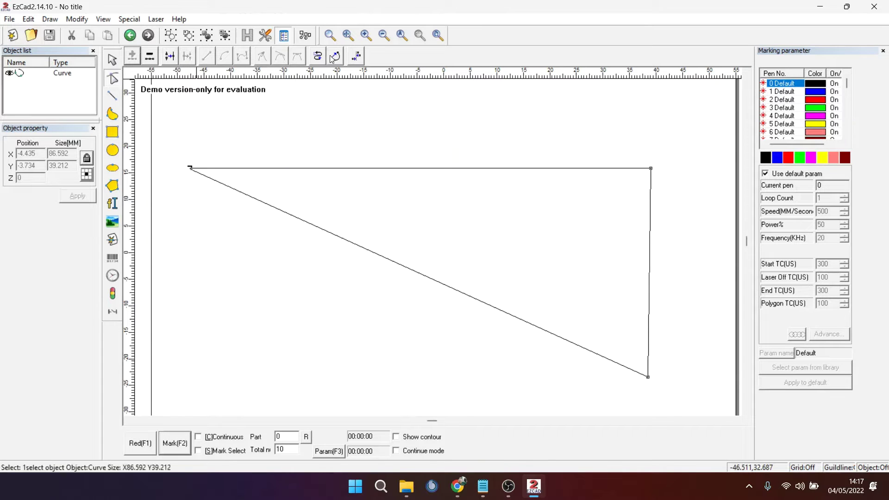
click(170, 58)
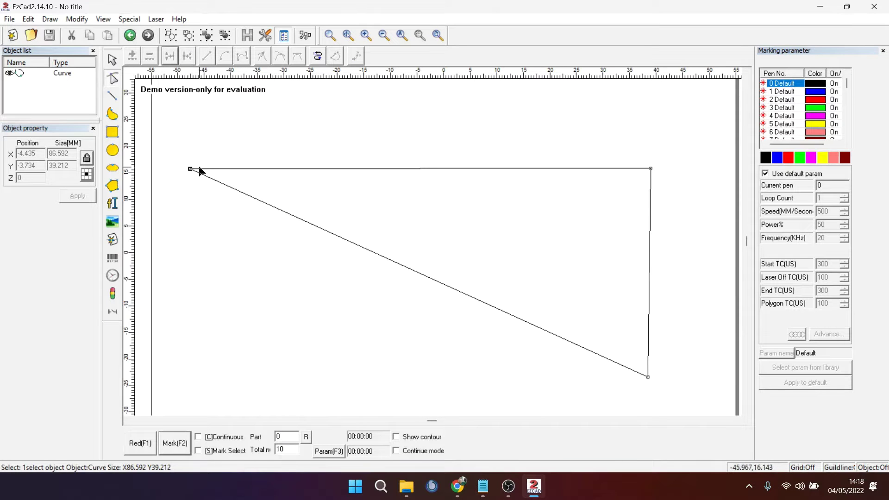
mouse_move(190, 169)
mouse_down()
mouse_move(278, 136)
mouse_move(193, 192)
mouse_move(266, 207)
mouse_move(187, 201)
mouse_move(188, 171)
mouse_up()
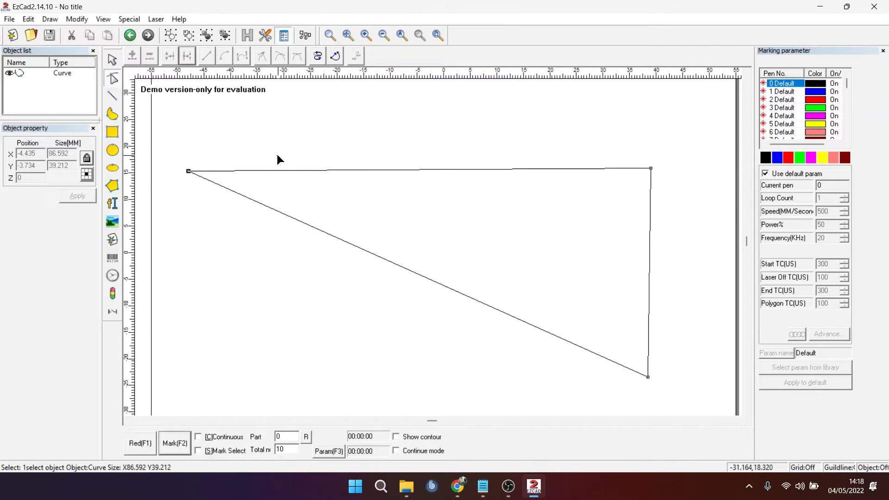
Convert the triangle's top edge to an arc and bow it upward by about 10 mm
click(293, 171)
click(226, 55)
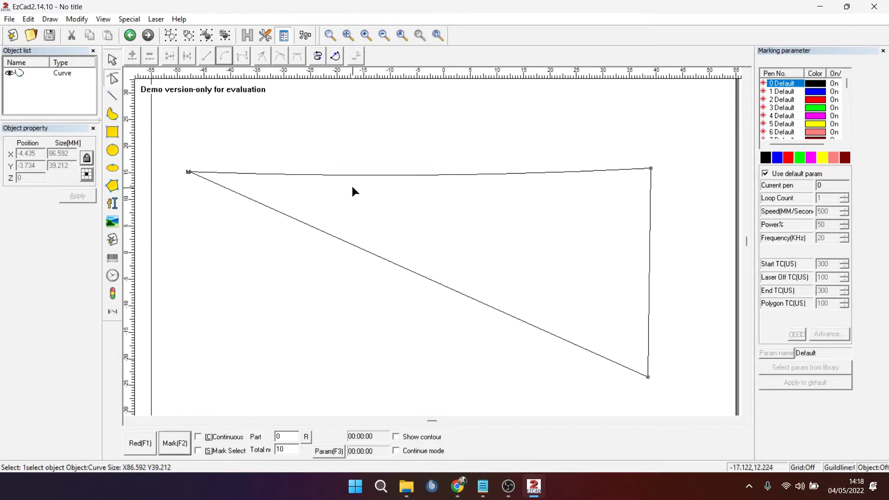
drag(391, 173, 398, 117)
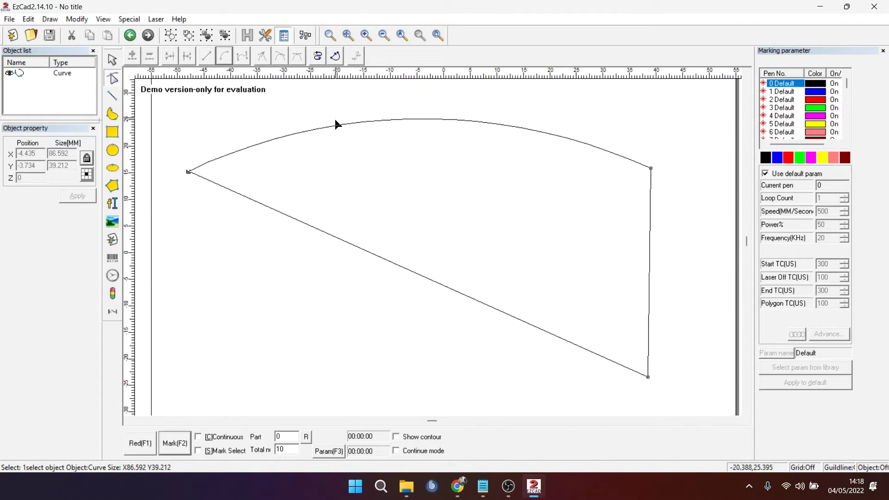
Convert the slanted lower edge to a Bezier curve and pull its two control handles to form an S shape
click(307, 226)
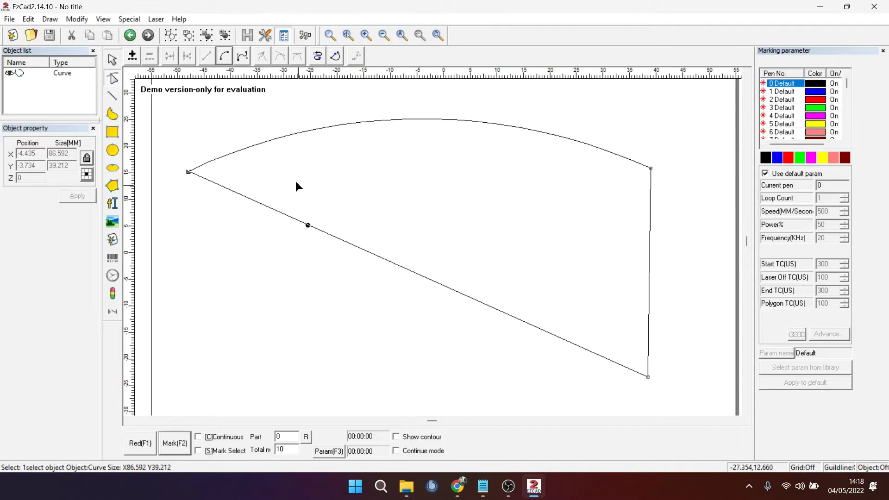
click(241, 57)
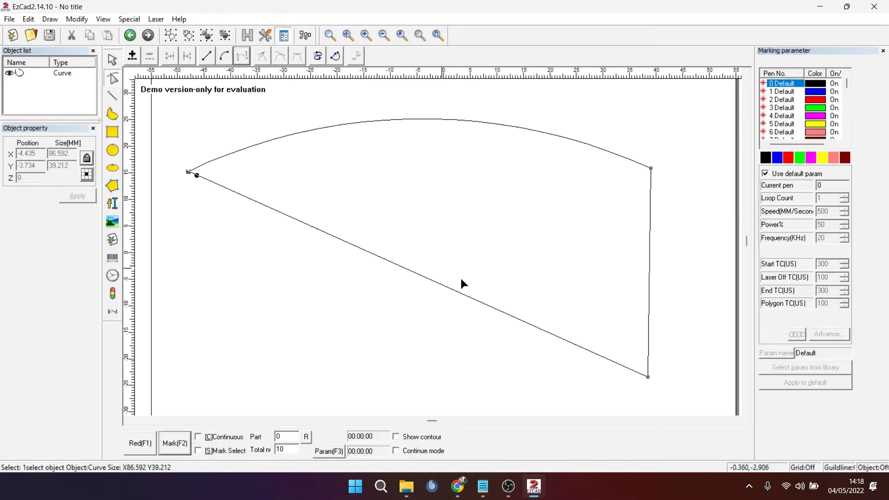
click(648, 378)
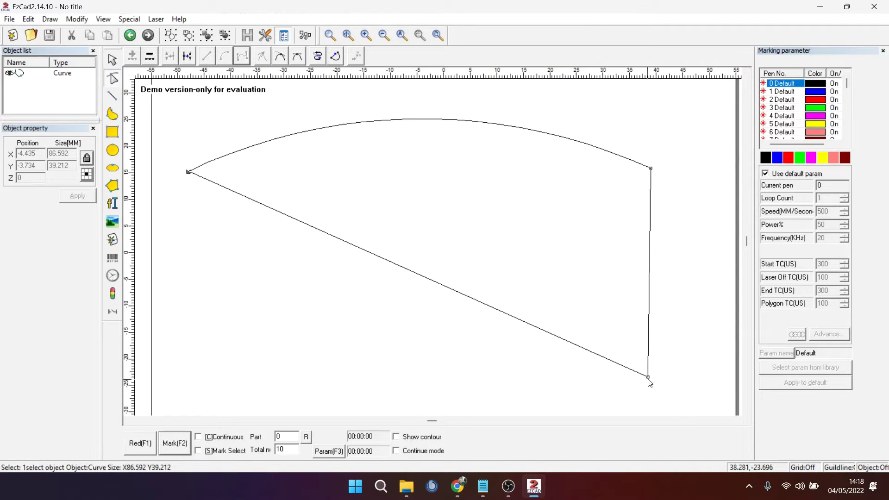
click(494, 309)
drag(489, 318, 499, 310)
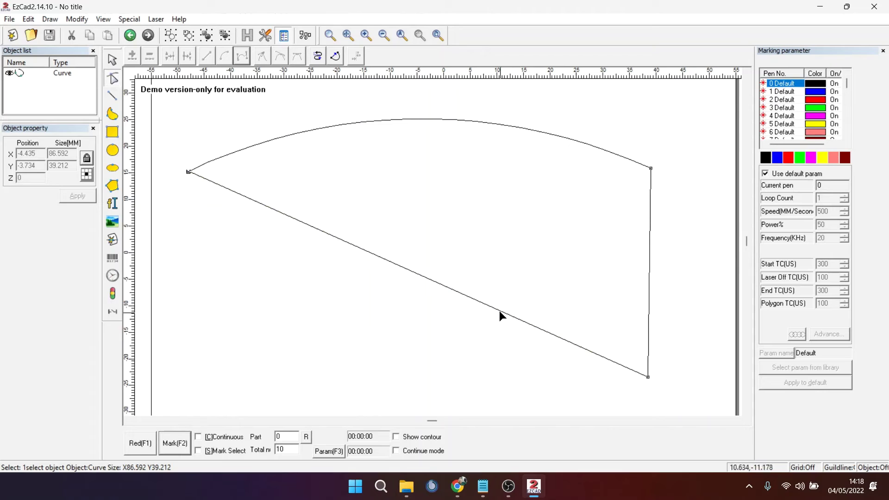
click(648, 378)
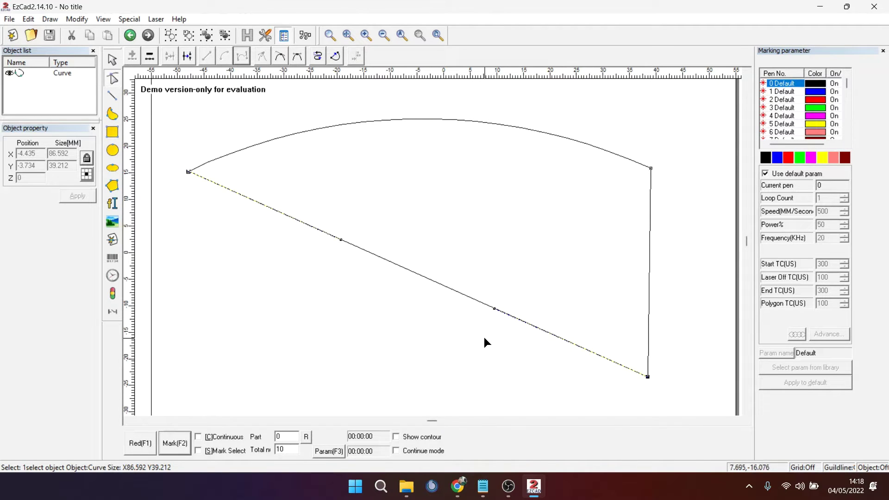
drag(496, 307, 469, 412)
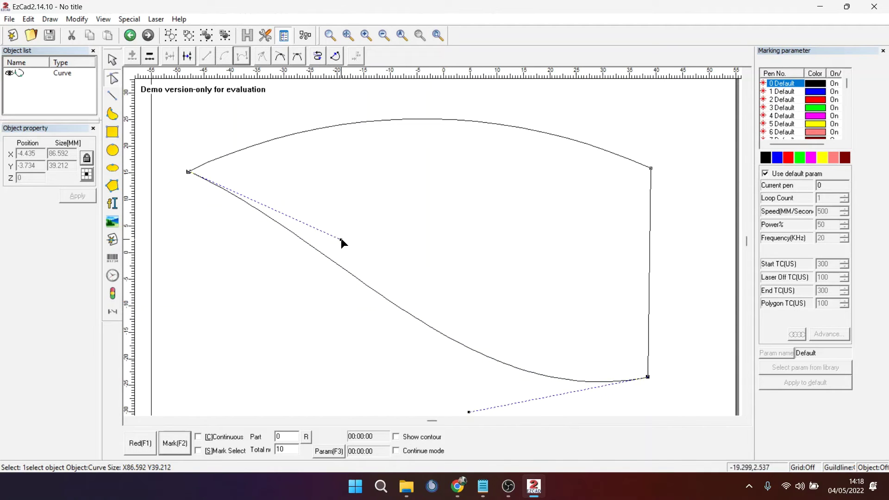
drag(341, 240, 559, 202)
Reverse the curve's direction and close the curve at its left corner
scroll(535, 223, up, 1)
scroll(551, 237, down, 1)
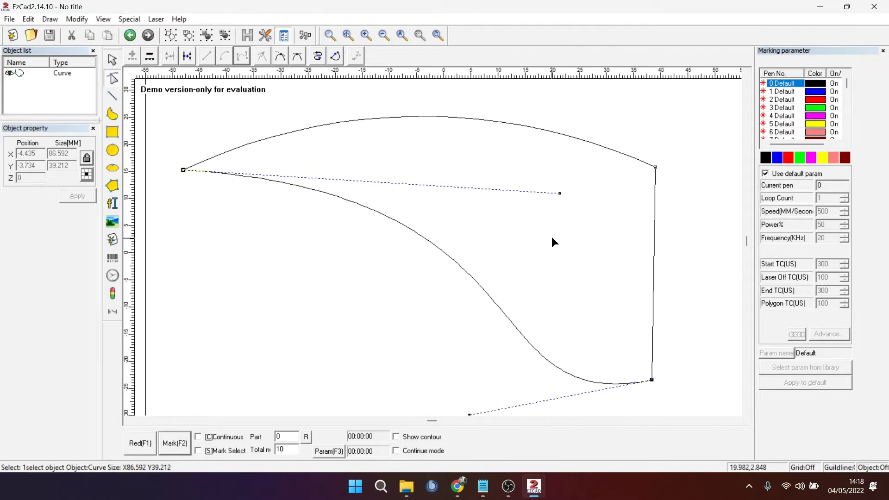
scroll(477, 413, up, 1)
scroll(444, 143, down, 1)
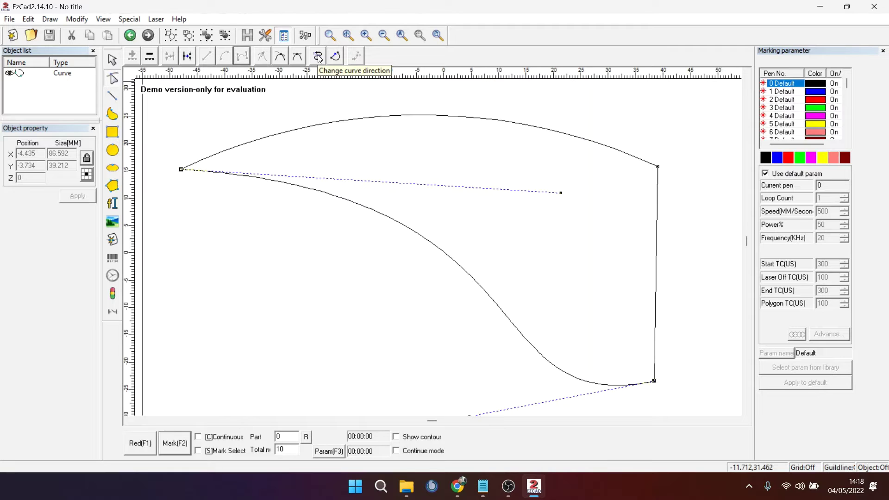
click(318, 55)
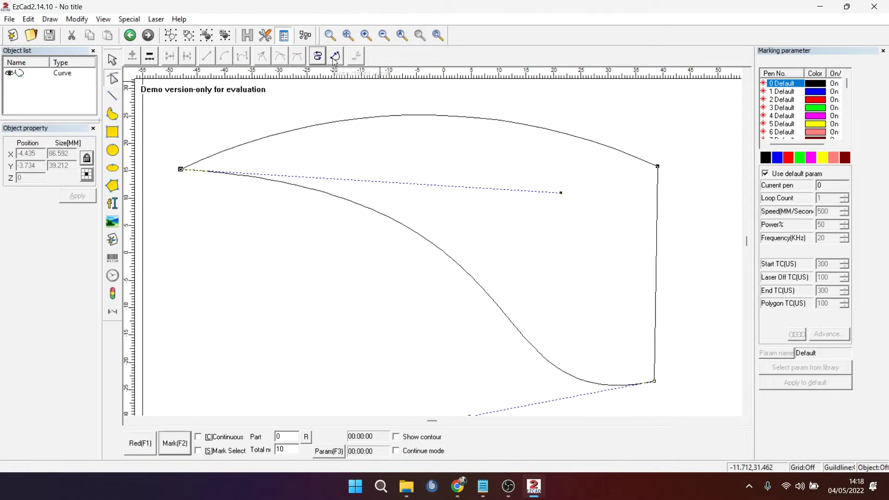
click(338, 58)
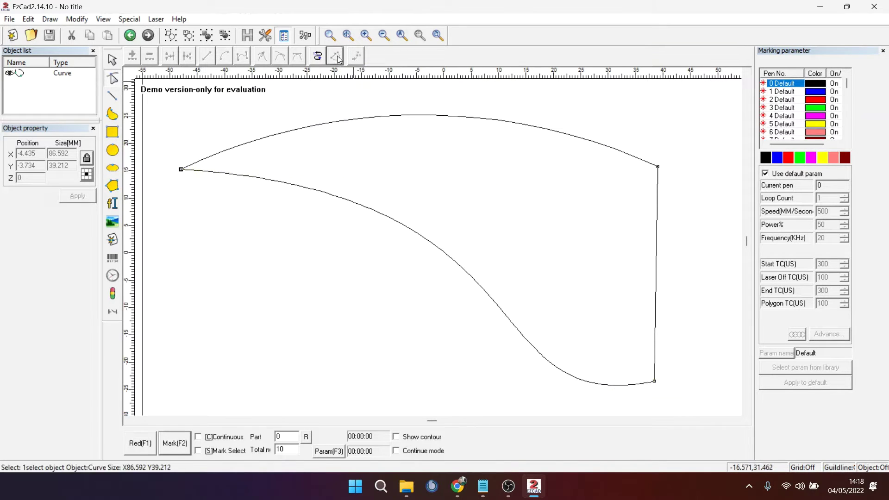
Convert the S-shaped lower edge and the arched top edge to straight lines
click(412, 230)
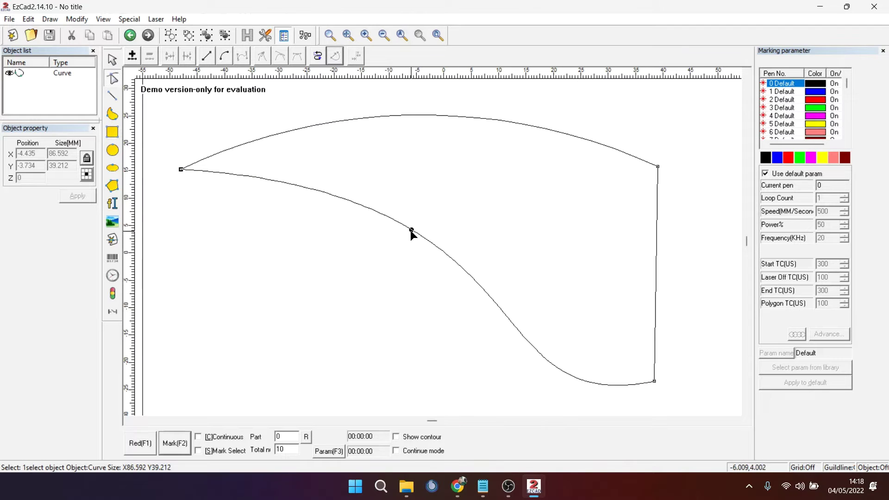
click(208, 57)
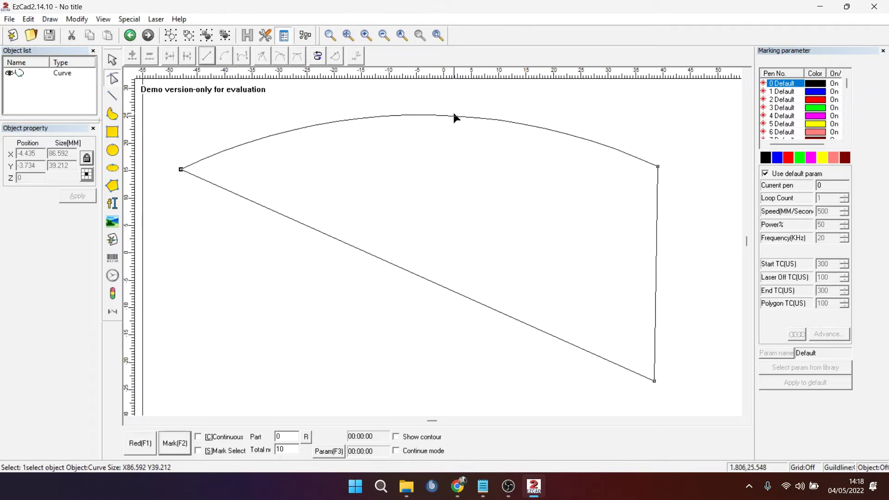
click(455, 115)
click(207, 57)
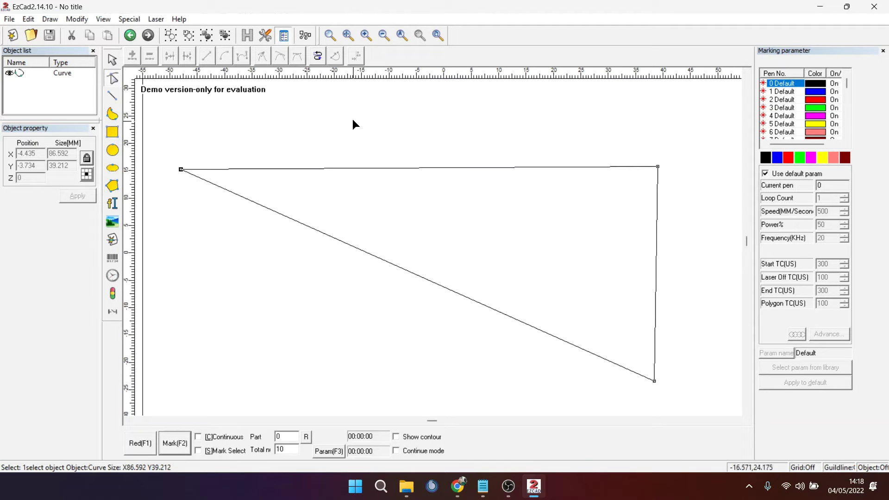
Add a node near the middle of the top edge and another near the middle of the slanted edge
click(437, 168)
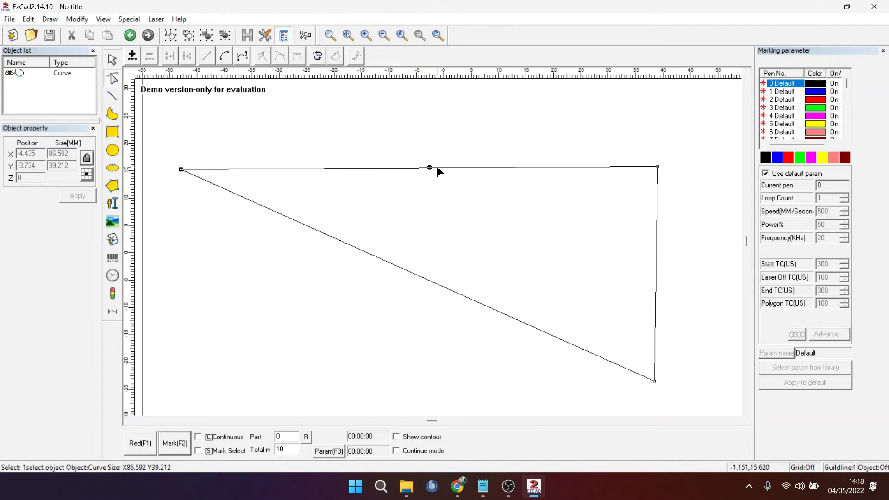
click(444, 287)
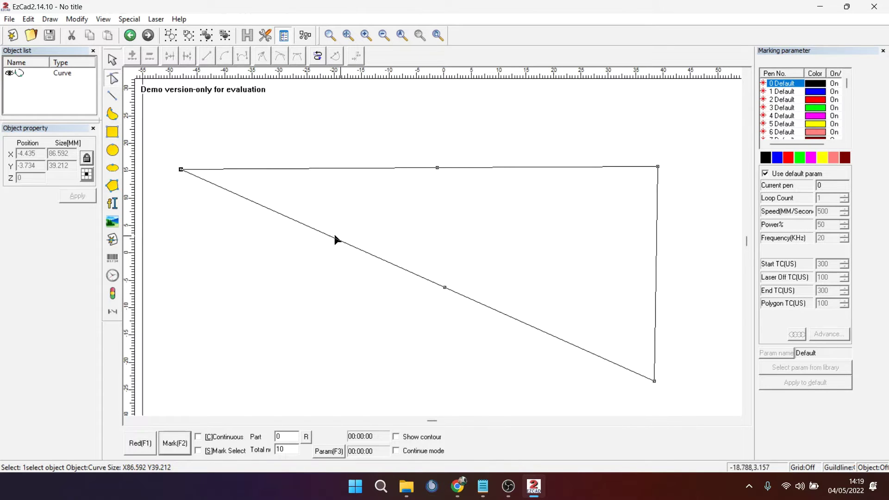
Add a node on each half of the slanted edge and reshape its lower end by moving the new node and the bottom-right corner
click(301, 223)
drag(587, 352, 601, 242)
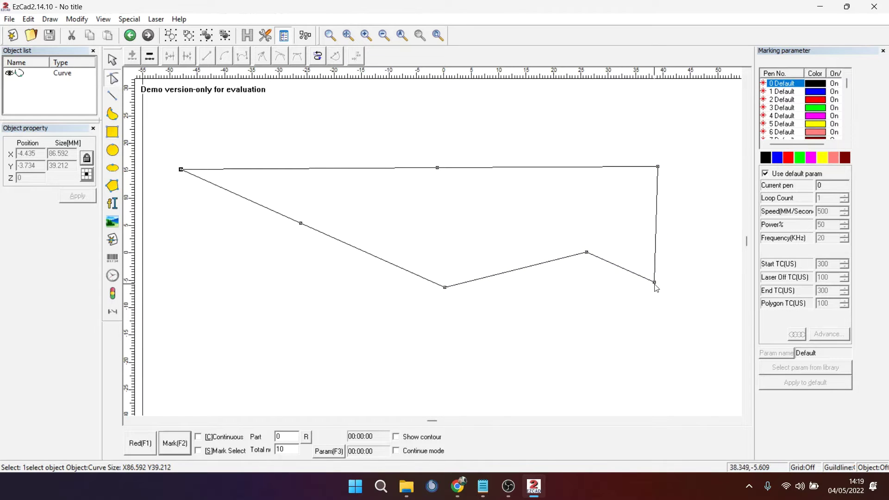
drag(655, 282, 656, 378)
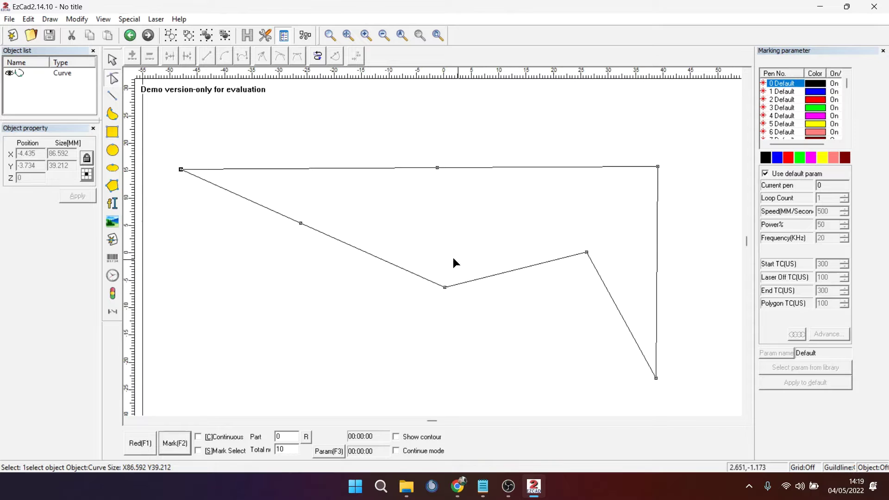
Delete curve nodes in batches until only the three right-hand nodes remain, and pull the leftmost one far out to widen the triangle
drag(410, 253, 471, 327)
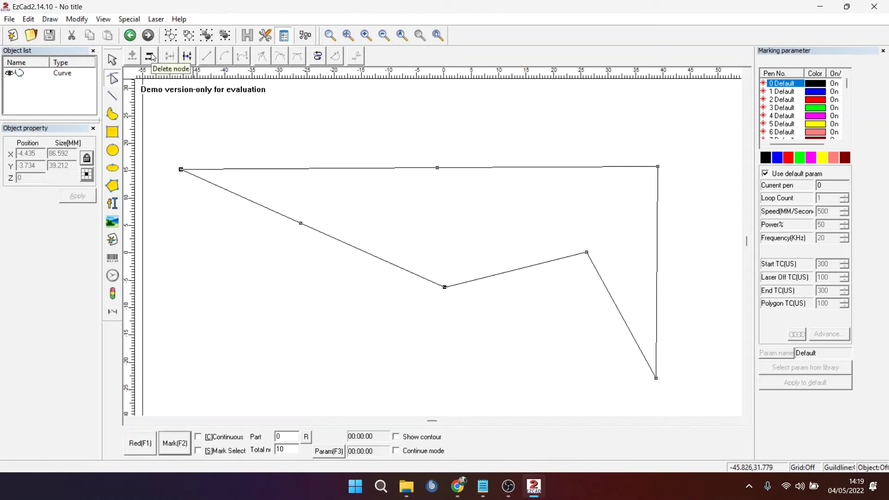
click(153, 56)
drag(273, 209, 330, 263)
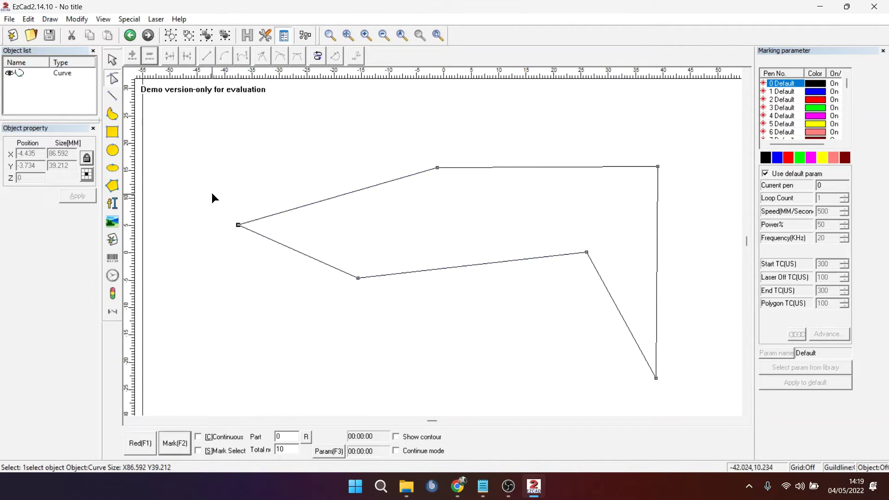
click(150, 56)
drag(292, 105, 463, 376)
click(153, 56)
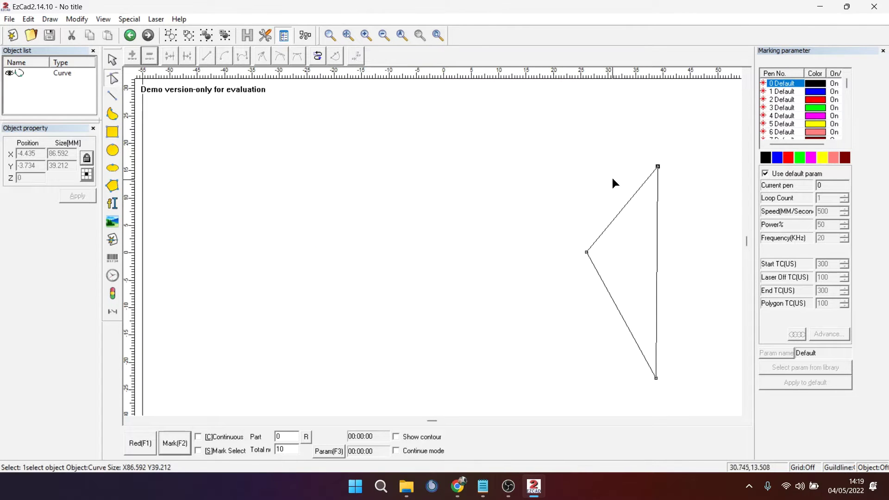
drag(585, 252, 376, 204)
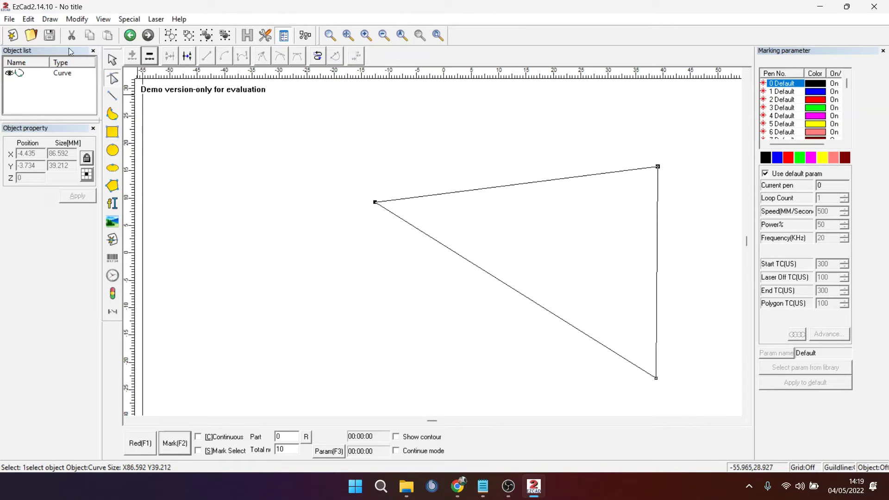
Delete the whole triangle curve from the workspace
click(111, 60)
click(396, 215)
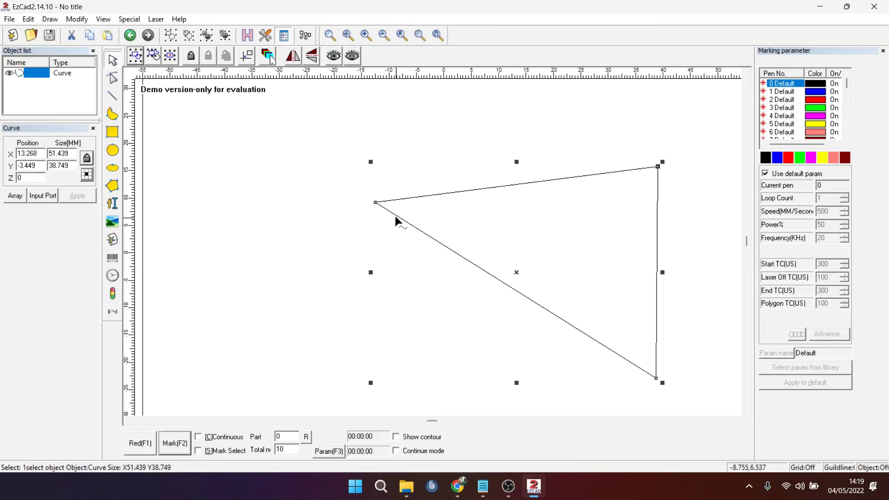
key(Delete)
scroll(314, 198, down, 2)
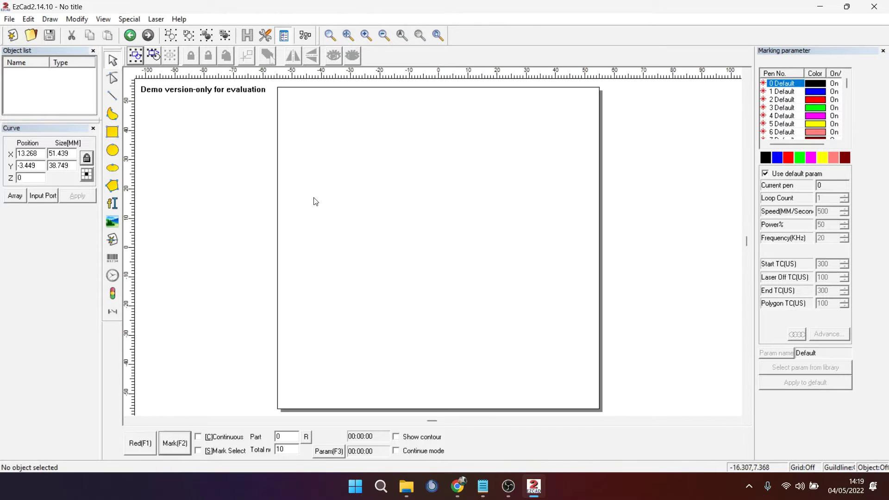
Start a new freeform curve with three straight segments: a long top edge, a short vertical edge and a slanted edge back to the left
click(112, 113)
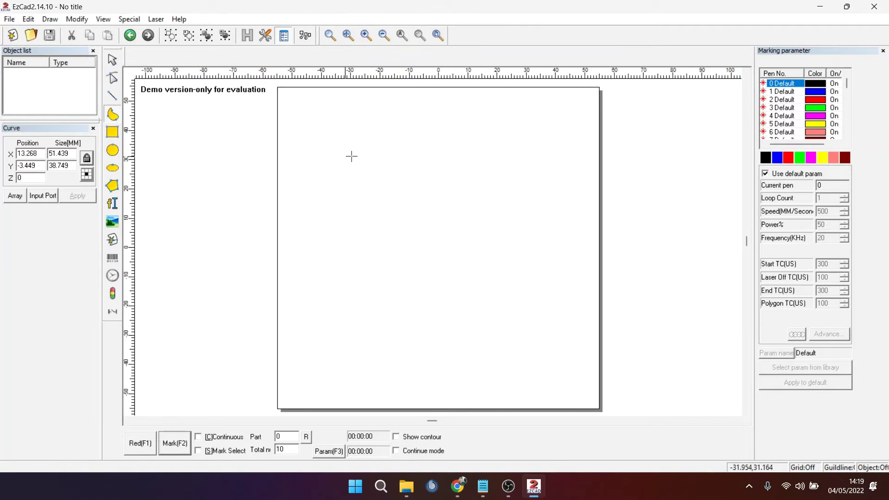
click(326, 144)
click(536, 151)
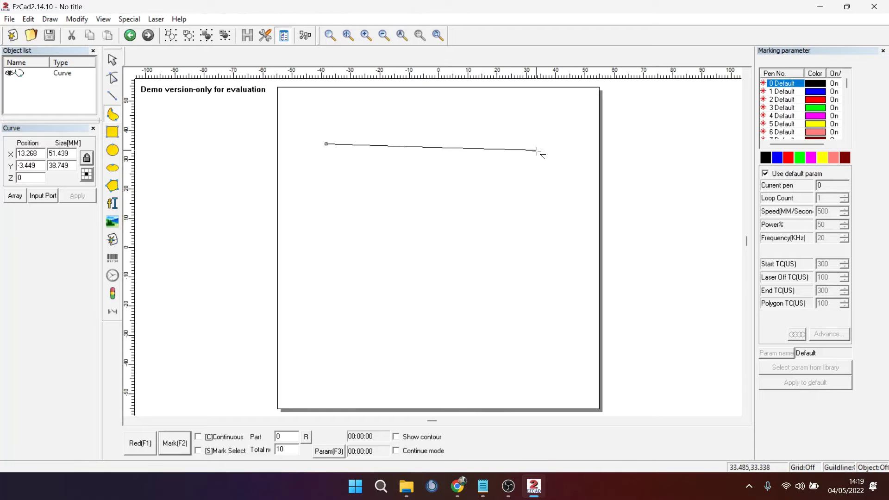
click(538, 254)
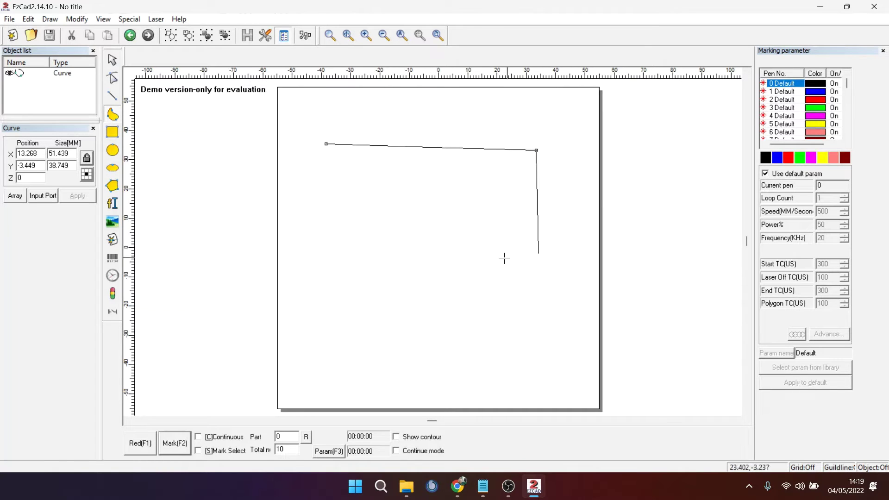
click(375, 216)
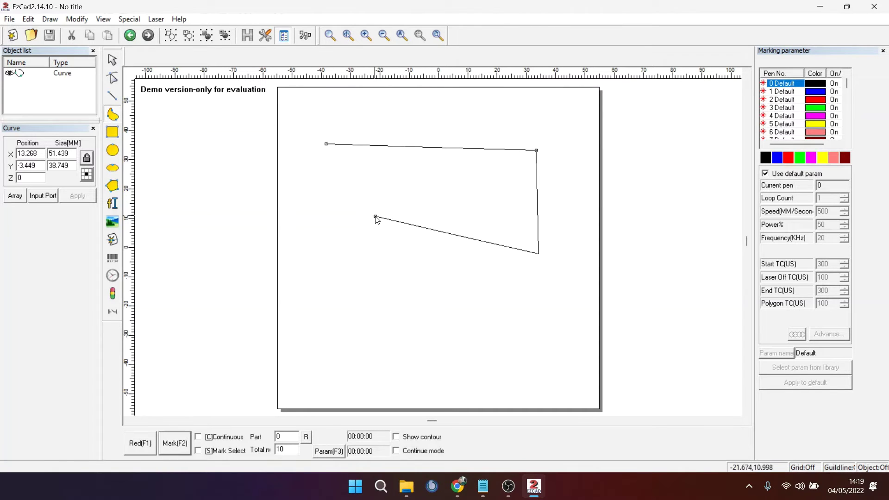
Continue the curve with smooth curved segments looping around the lower and right sides, and close it at its starting point
drag(376, 218, 323, 265)
click(301, 186)
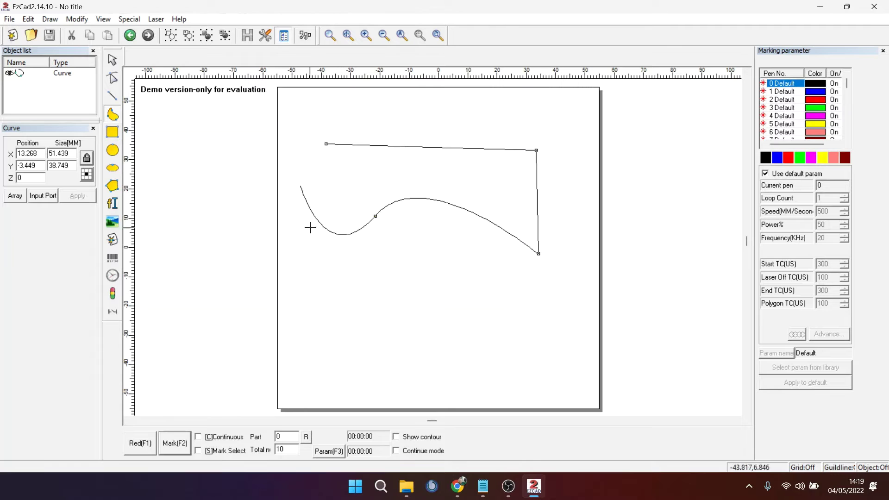
drag(310, 306, 384, 312)
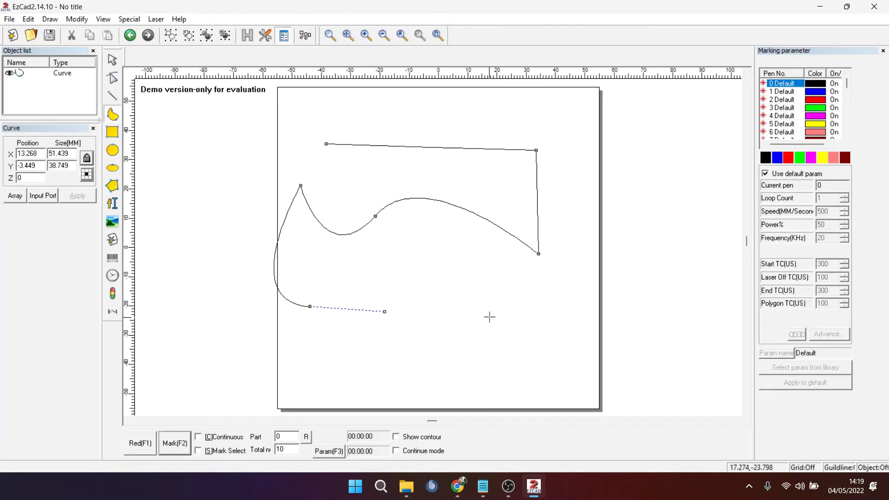
drag(473, 313, 486, 282)
drag(542, 298, 556, 262)
drag(560, 171, 562, 150)
drag(540, 122, 505, 108)
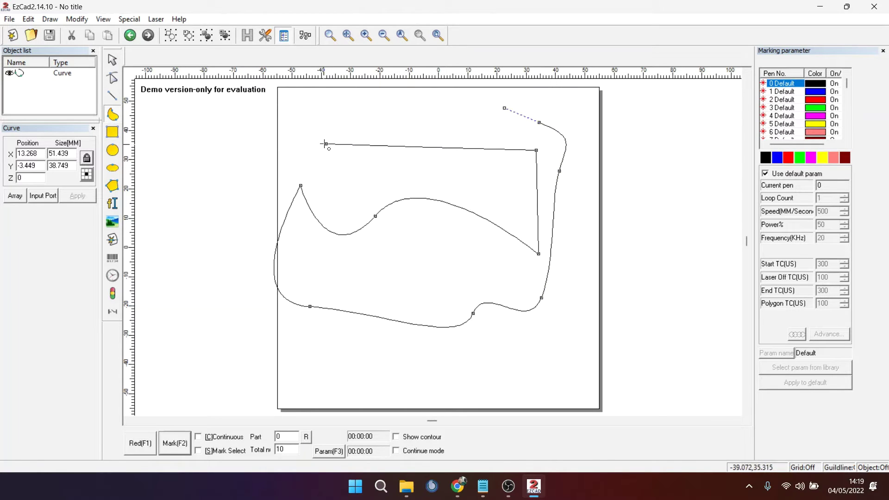
scroll(325, 144, down, 3)
scroll(330, 148, up, 4)
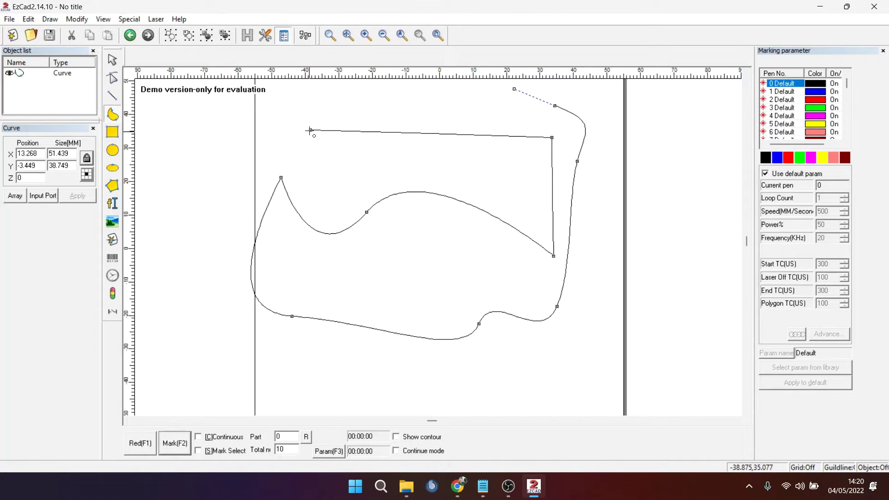
click(310, 132)
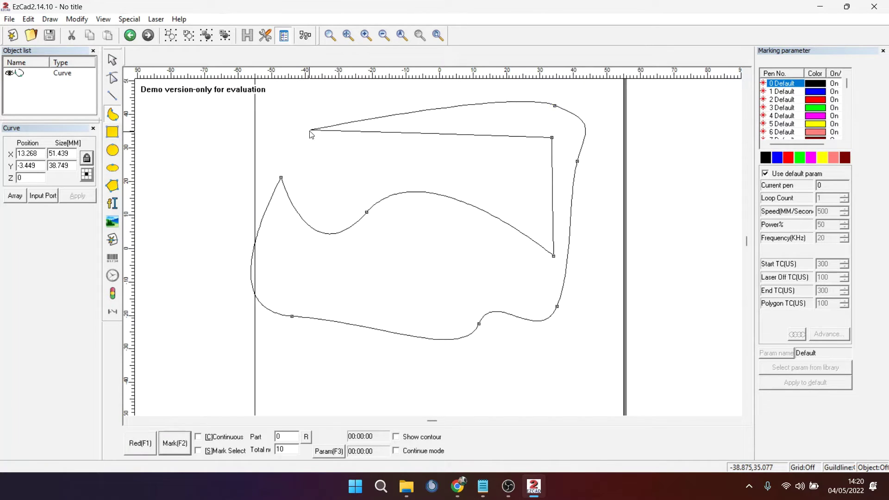
Select the closed freeform curve and move it down and to the right, to about X 3.25, Y -2.9 mm
click(112, 59)
click(370, 213)
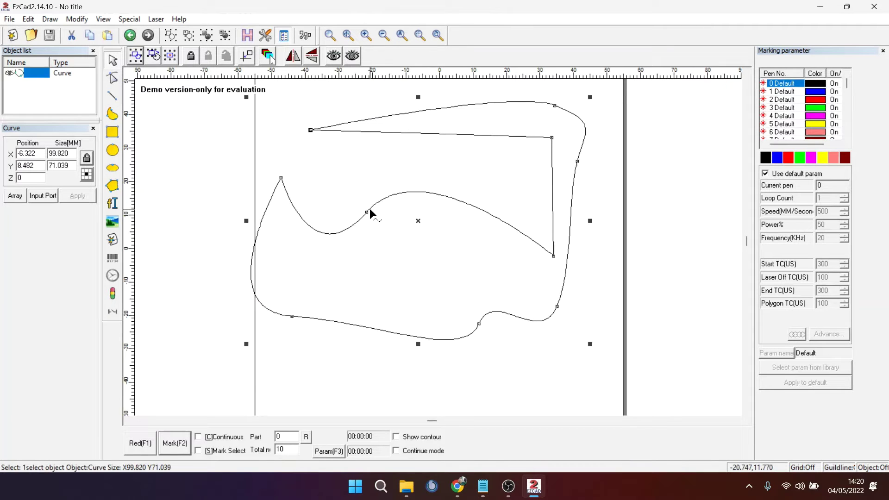
drag(412, 224, 445, 263)
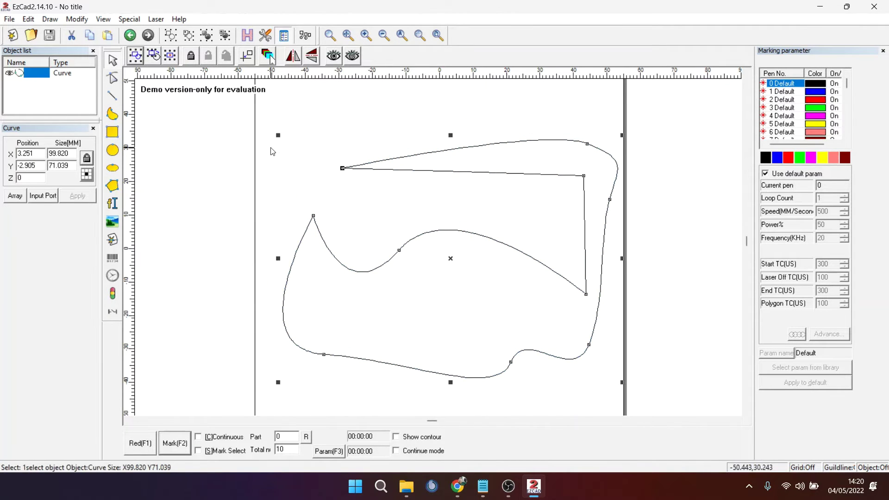
Move the curve's start node up and to the right and pull its lower control handle down-left to form a narrow loop
click(112, 78)
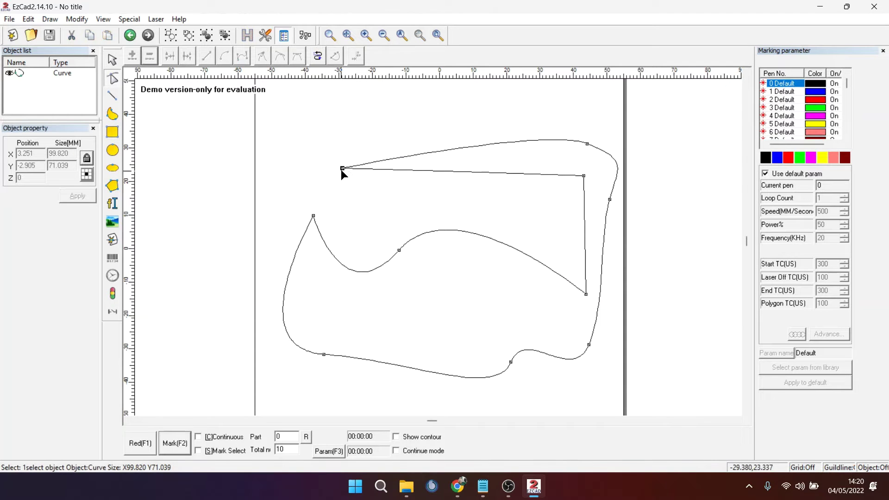
drag(343, 168, 405, 151)
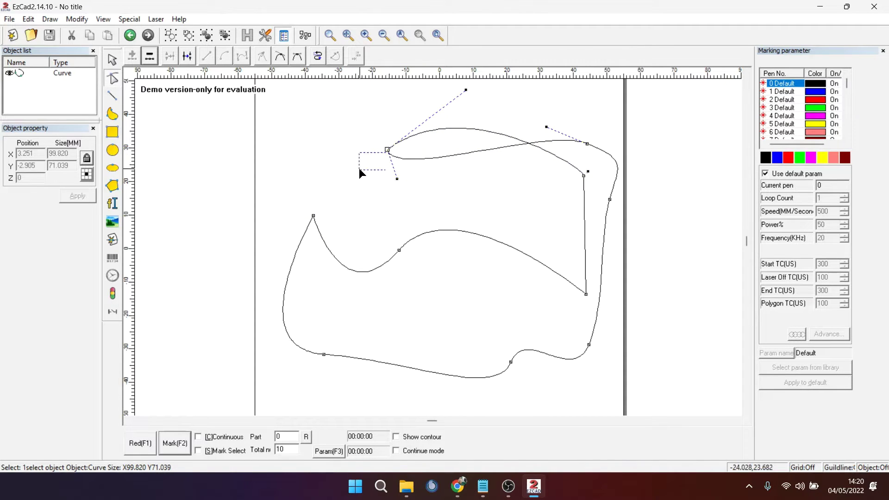
drag(359, 169, 374, 166)
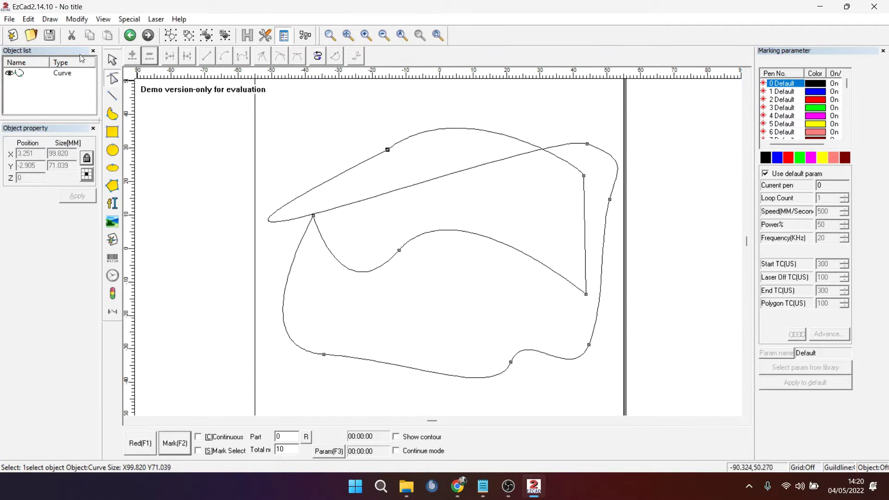
Select the freeform curve and delete it
click(112, 61)
click(381, 192)
key(Delete)
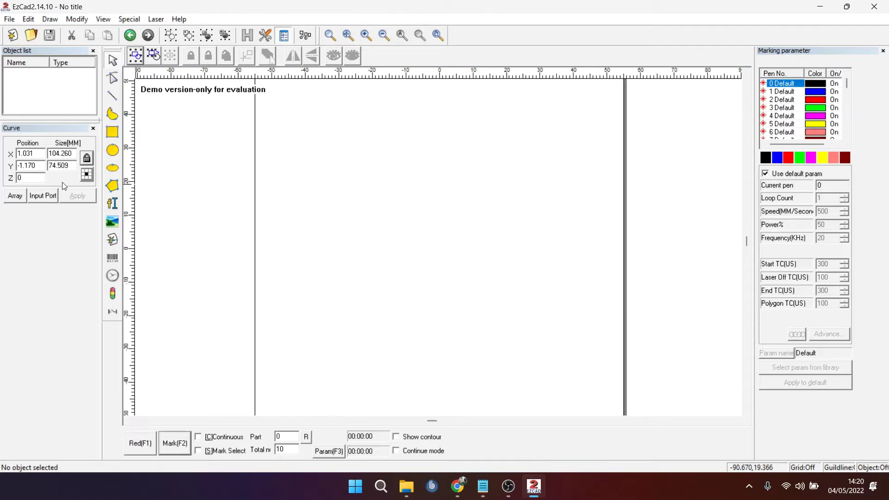
Draw two freehand rectangles, the second about 62 by 32 mm, and delete both
click(113, 132)
drag(377, 165, 477, 248)
drag(361, 291, 571, 179)
key(Delete)
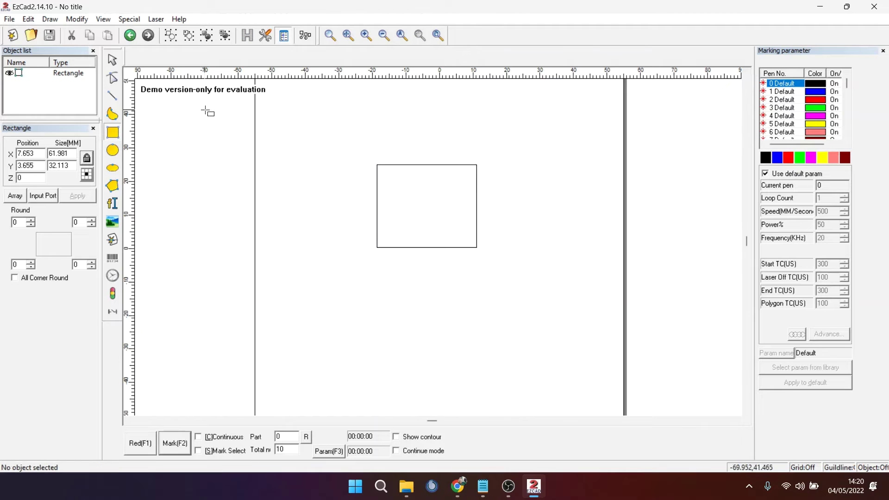
click(119, 62)
click(390, 164)
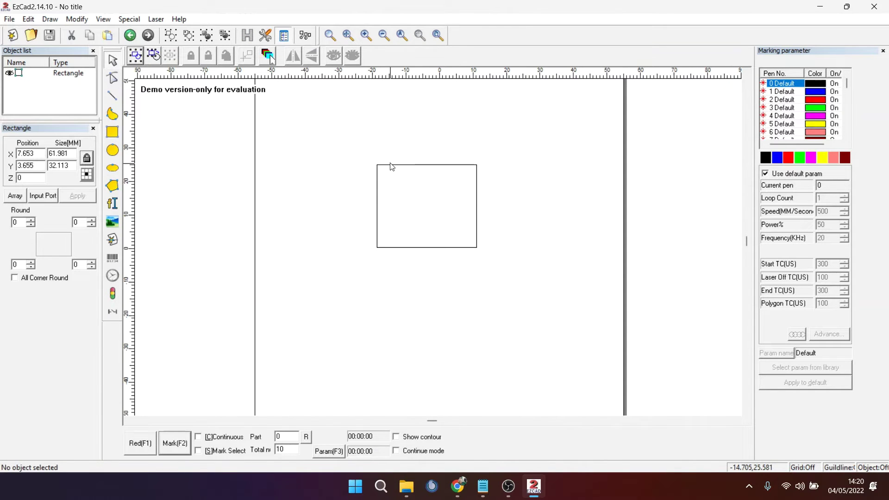
key(Delete)
Draw a square about 43 mm wide and set both its width and height to 20 mm
click(113, 132)
ctrl+drag(303, 163, 558, 308)
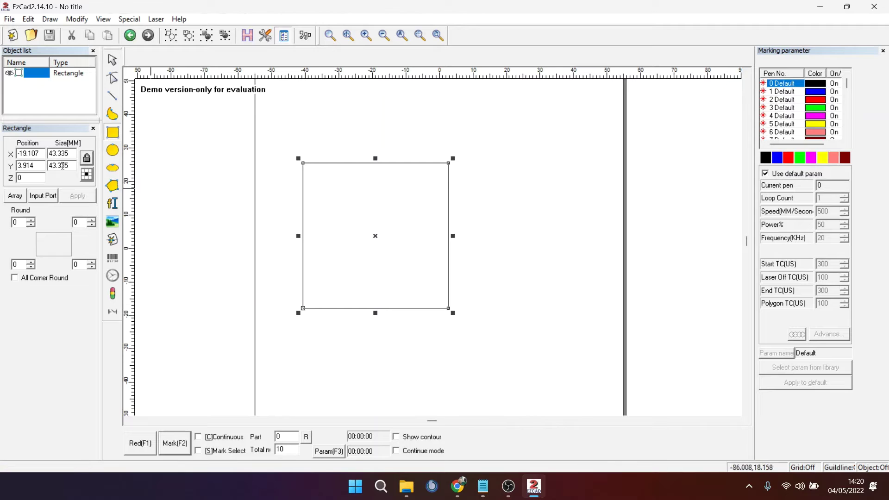
drag(72, 152, 35, 154)
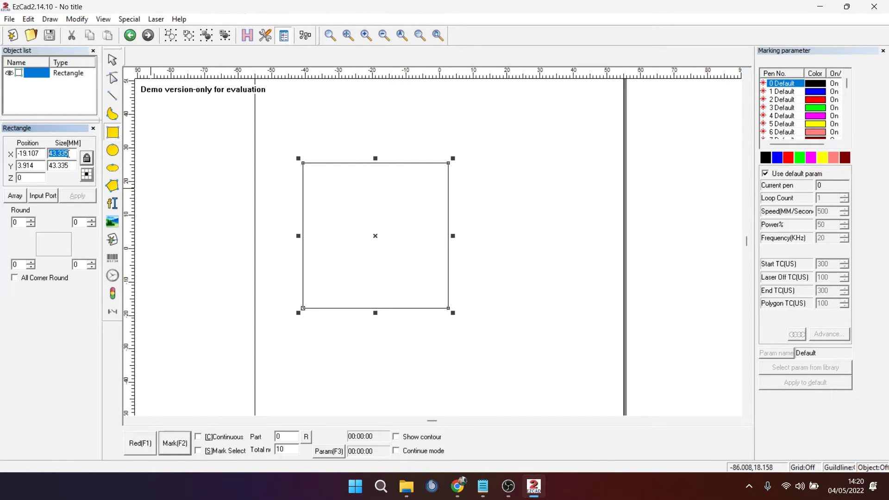
drag(73, 165, 8, 170)
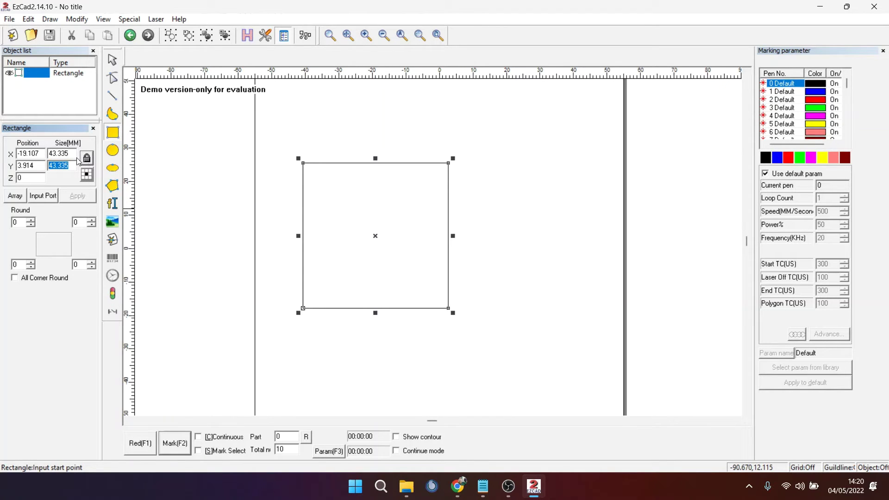
drag(74, 154, 10, 170)
text(20)
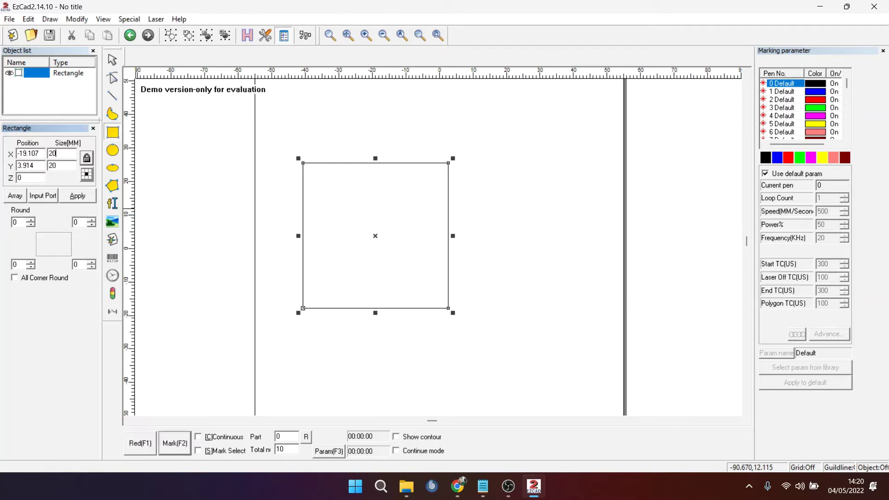
key(Return)
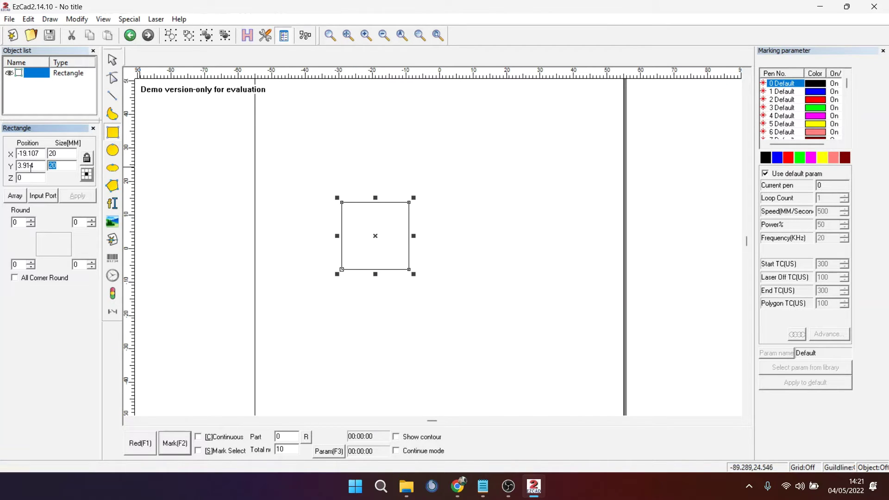
Set the rectangle's height to 50 mm and apply the change
text(540)
click(86, 200)
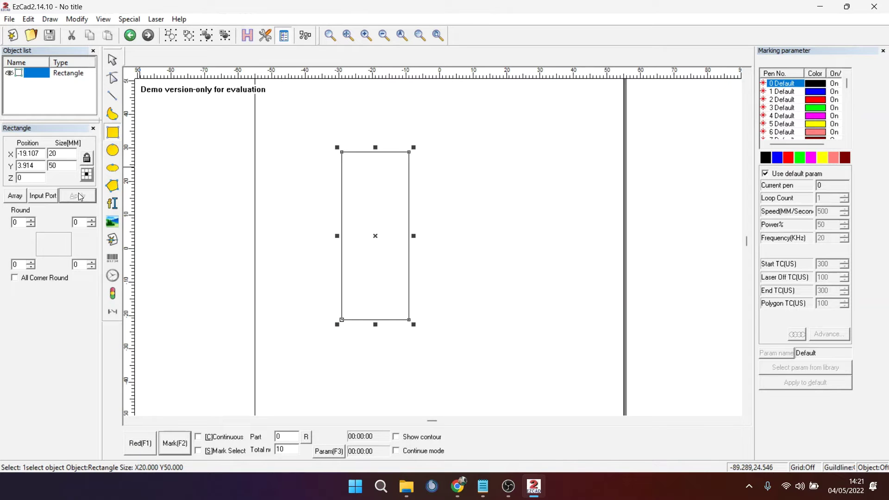
click(67, 163)
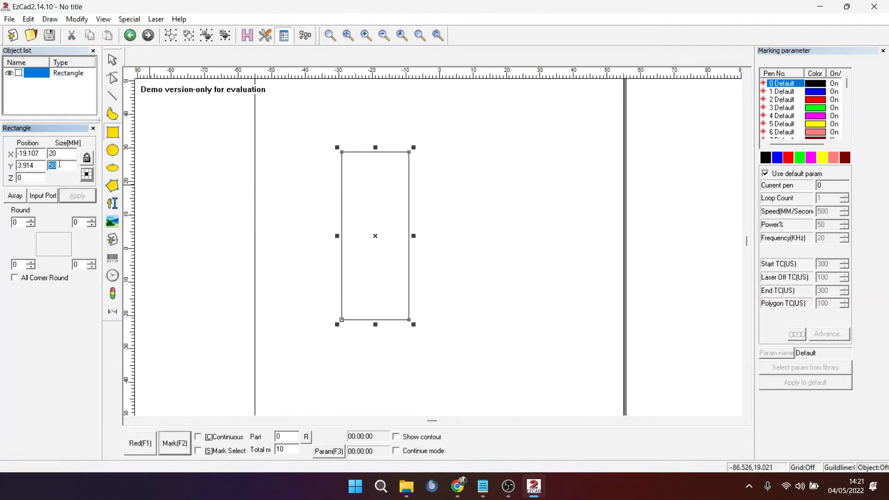
text(2)
drag(69, 165, 1, 166)
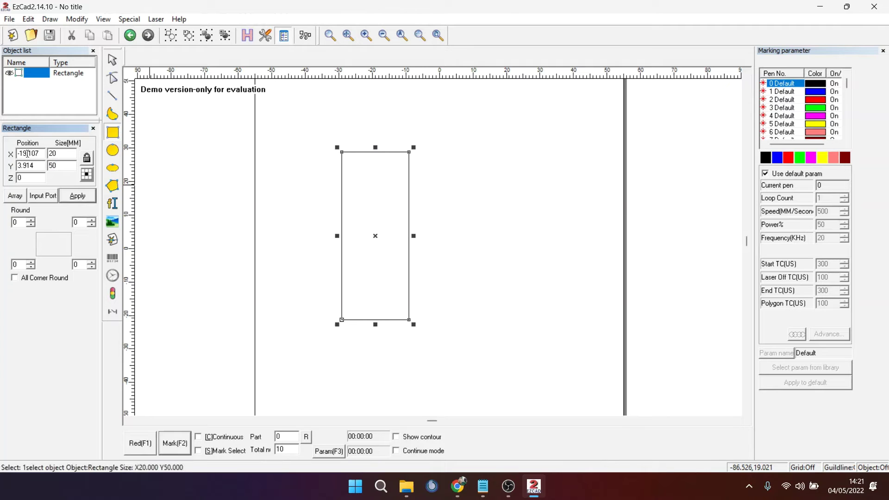
Set the rectangle's width to 50 mm and centre it on the origin at X 0, Y 0
drag(66, 155, 2, 154)
text(5)
key(Return)
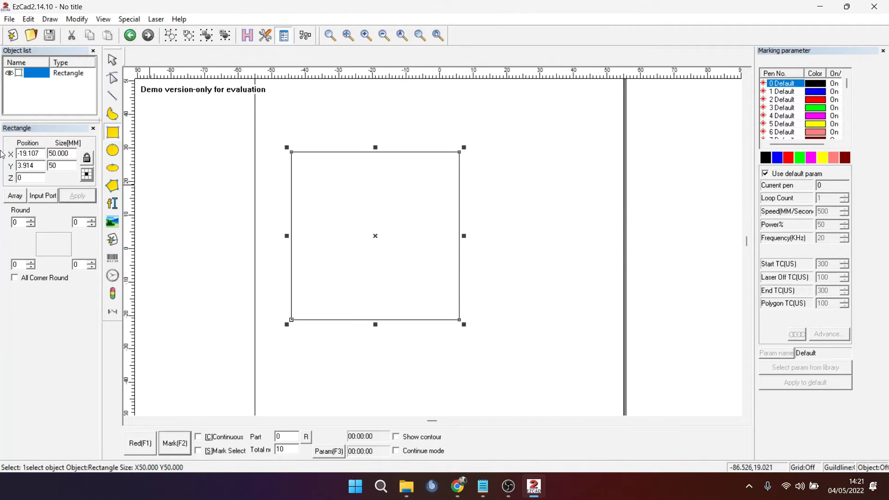
key(F9)
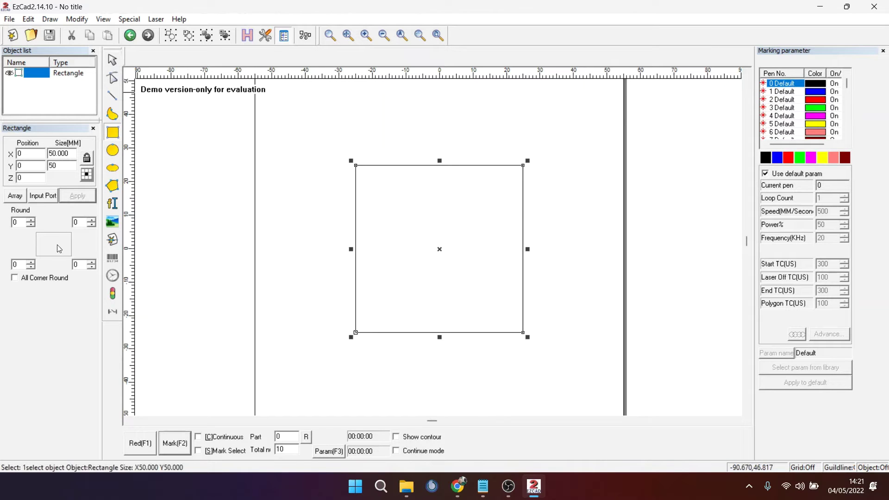
Round all corners of the rectangle together with a value of 10 and apply the change
click(28, 223)
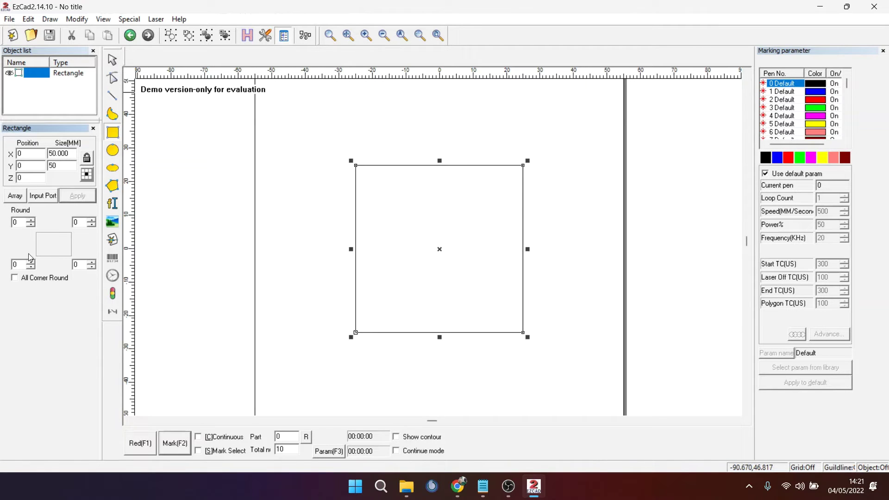
click(15, 279)
double_click(22, 221)
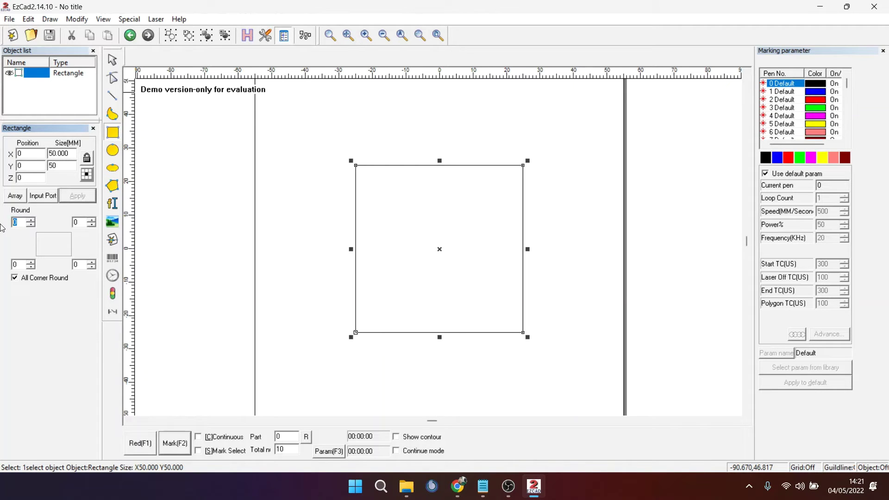
text(10)
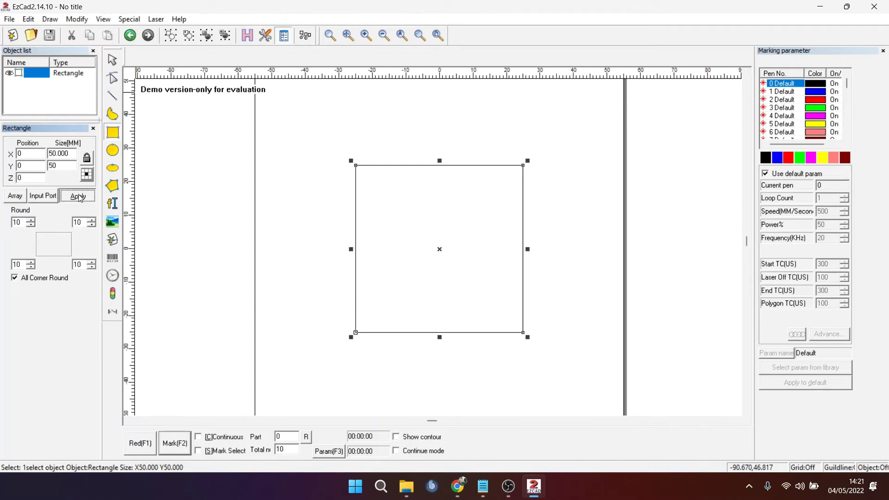
click(77, 195)
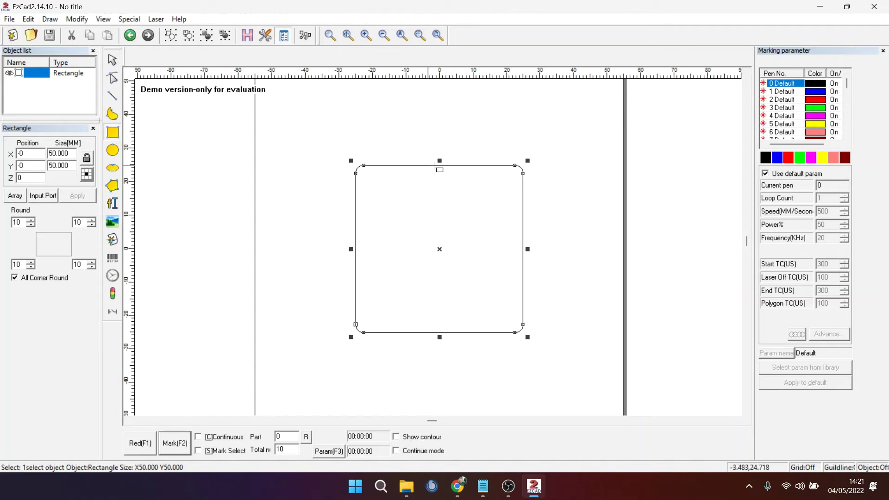
Turn off uniform corner rounding, set the rectangle's upper-left corner to 40 and the other three corners to 0, and apply
drag(22, 222, 2, 222)
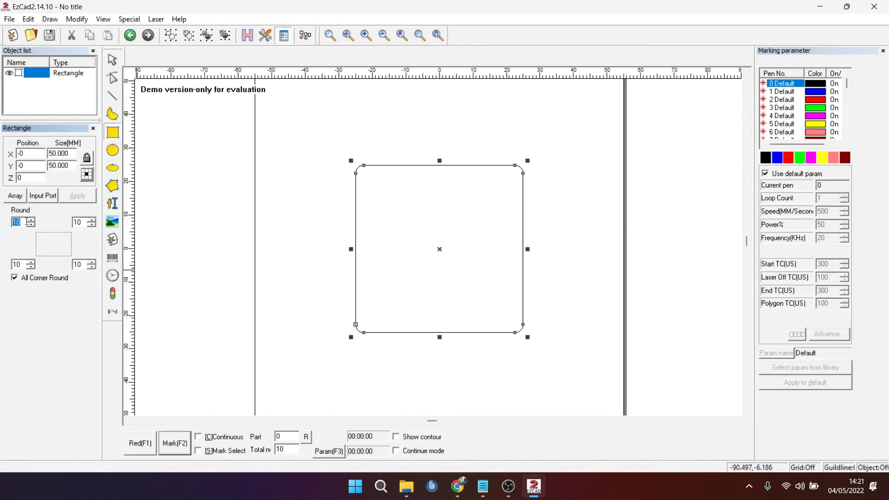
click(23, 280)
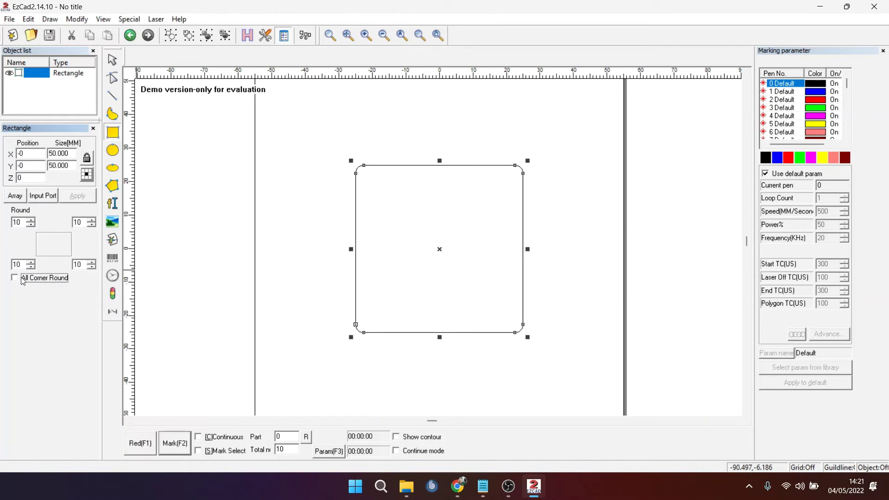
double_click(88, 266)
text(0)
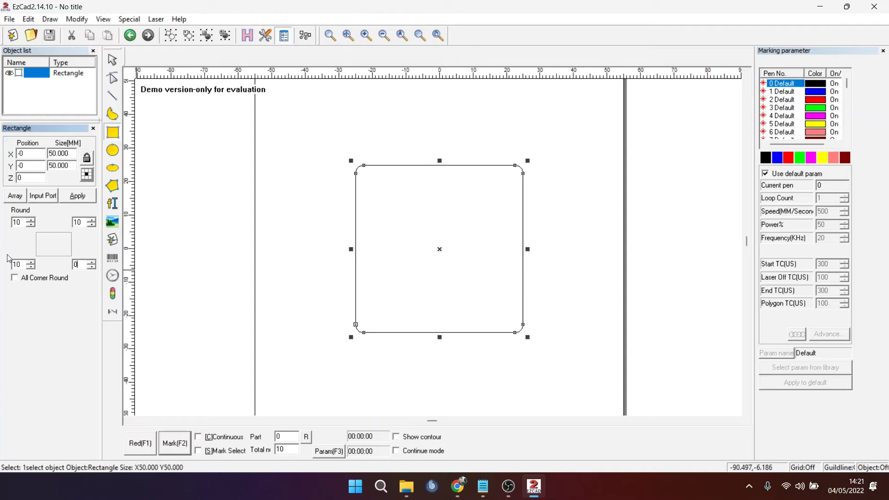
double_click(16, 264)
text(0)
double_click(78, 222)
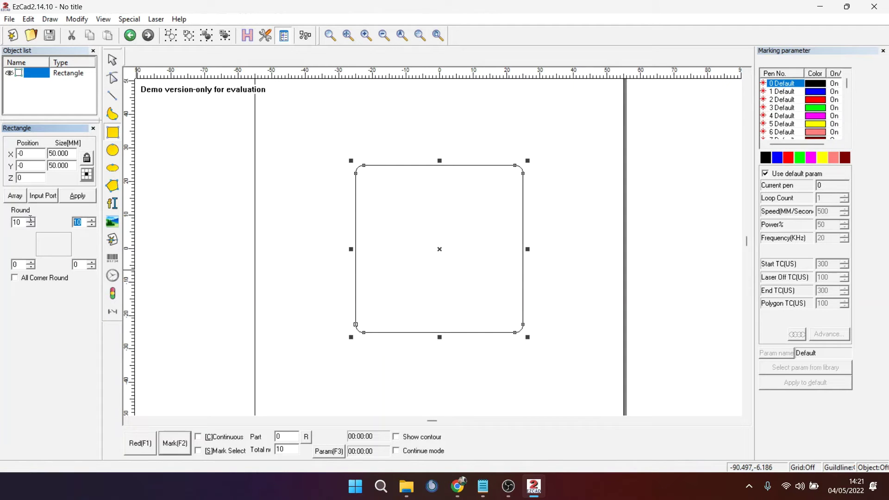
text(0)
double_click(18, 222)
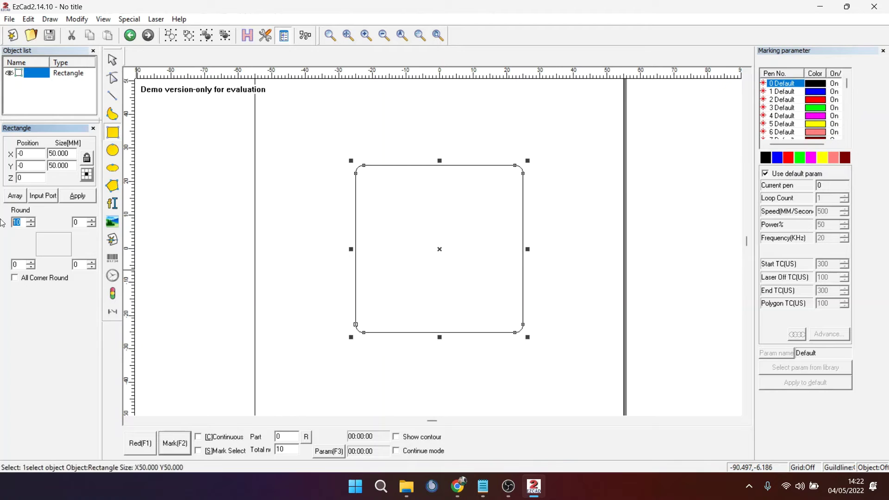
click(92, 198)
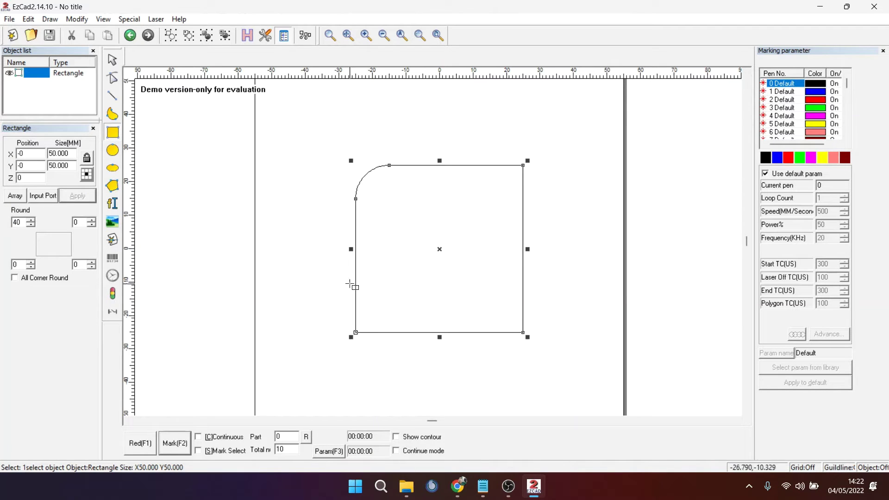
Set the rectangle's upper-left corner rounding to 0 and apply it
click(15, 279)
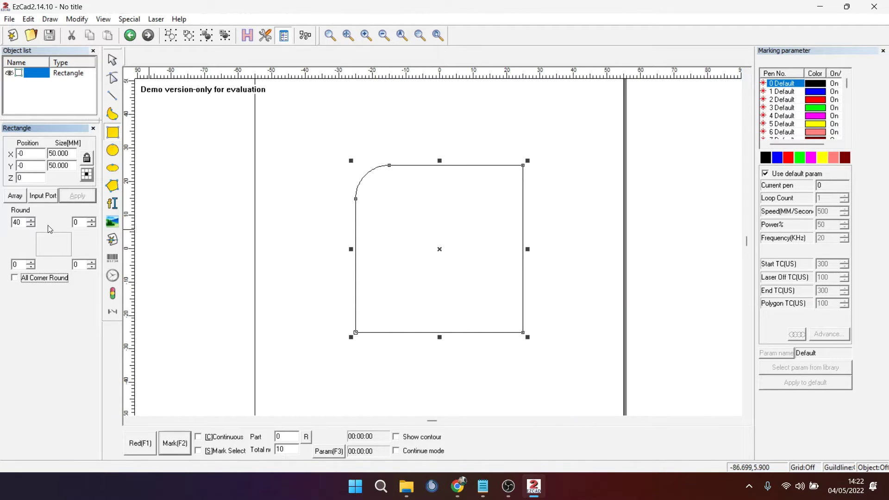
double_click(23, 222)
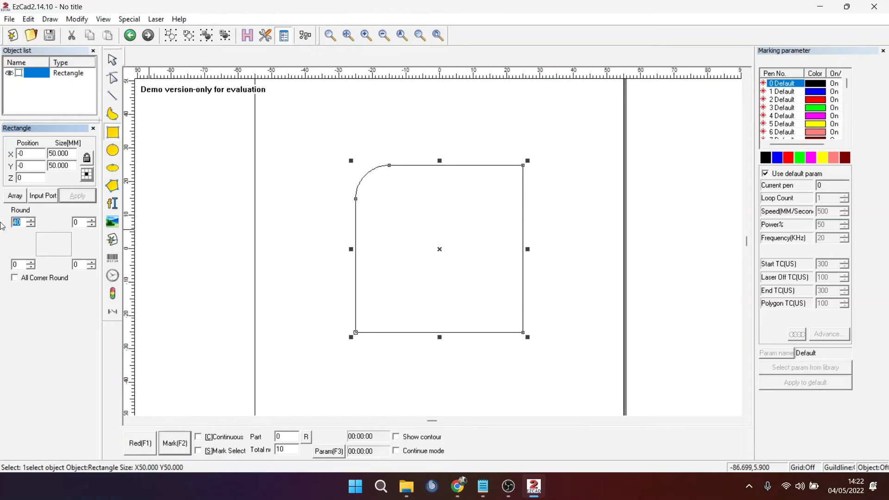
text(0)
click(78, 196)
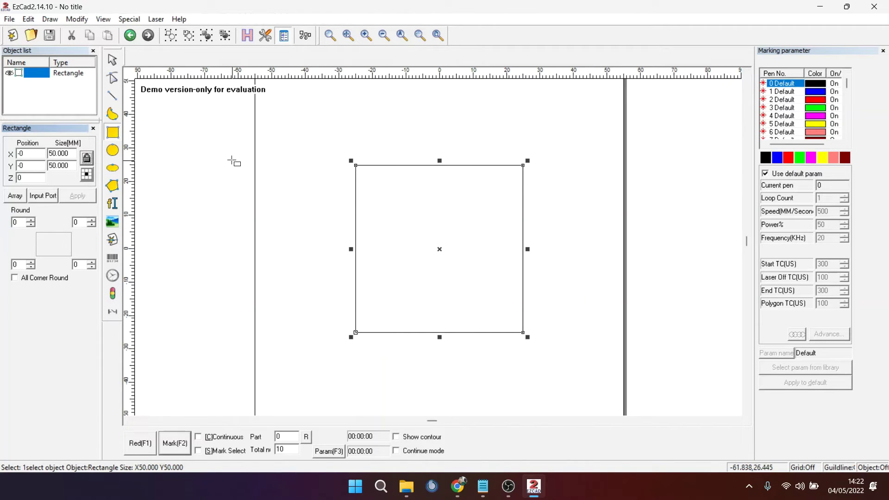
Round the rectangle's corners to about 45 by moving its upper-left corner node inward with the node editing tool
click(114, 79)
click(357, 166)
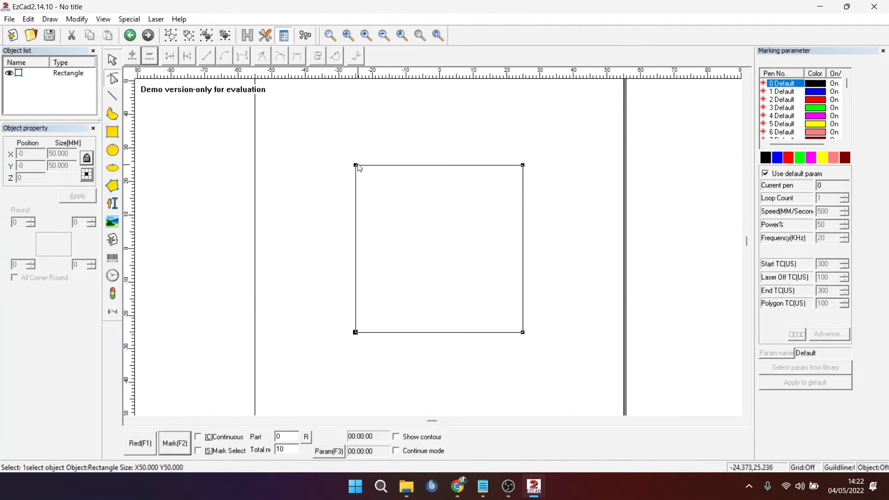
drag(359, 167, 390, 202)
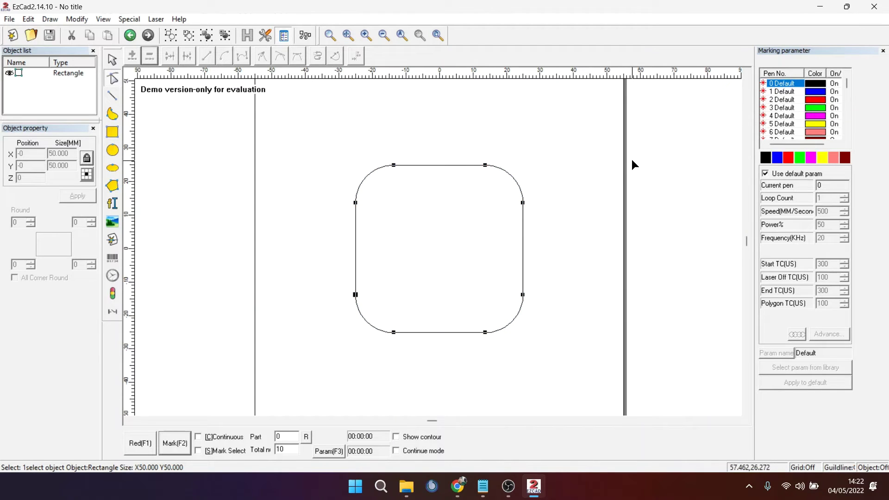
click(454, 169)
Select the rounded rectangle and delete it from the work area
click(112, 59)
click(381, 179)
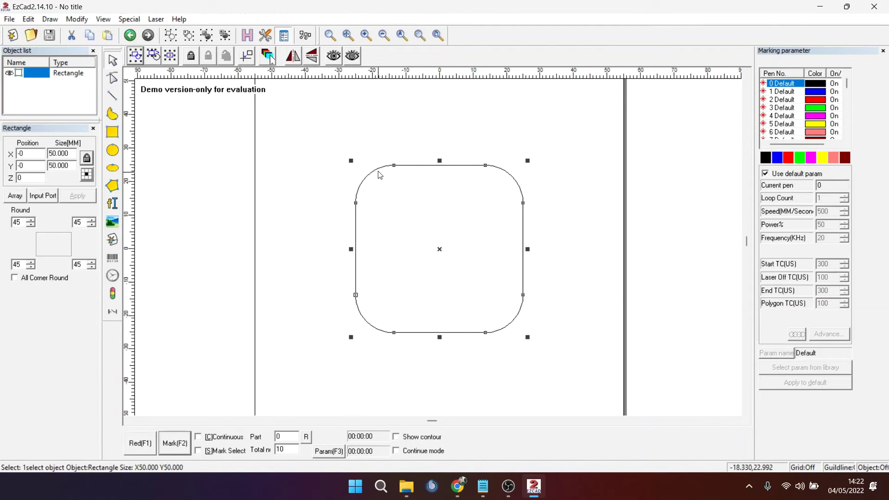
key(Delete)
Draw two freehand circles, about 77 mm and about 40 mm in diameter, deleting each one
click(113, 150)
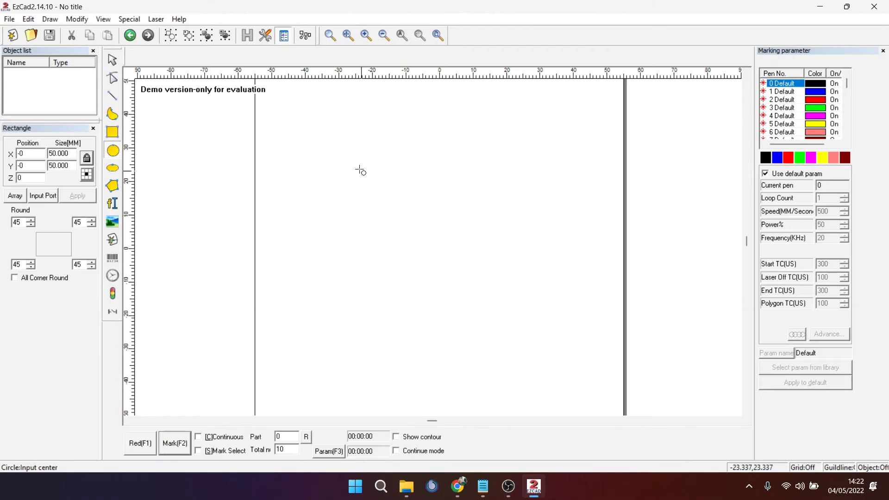
drag(328, 143, 459, 233)
key(Delete)
key(Delete)
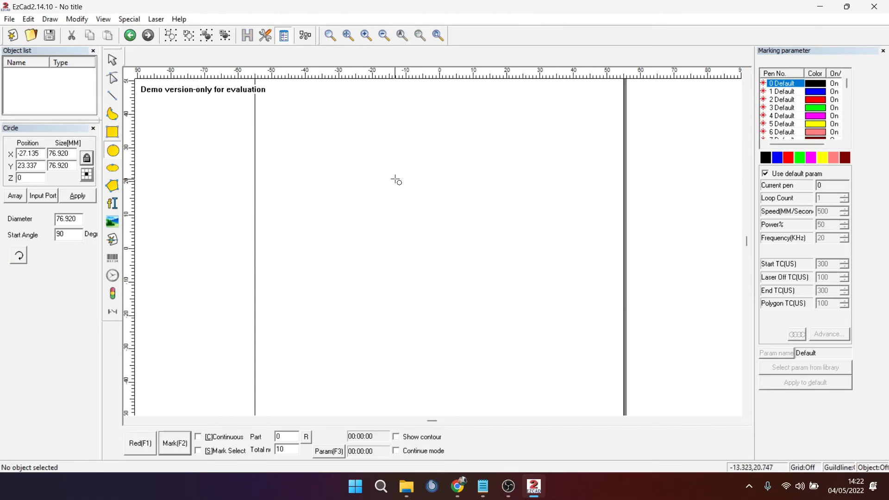
drag(396, 181, 436, 232)
key(Delete)
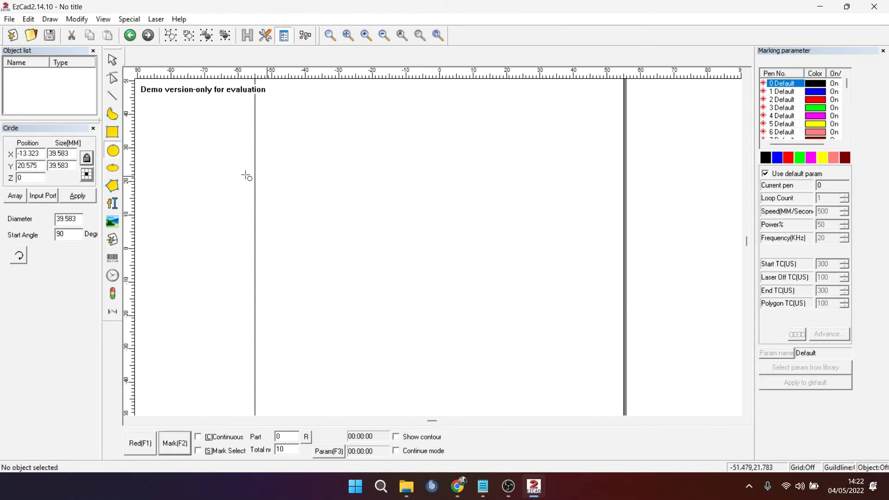
Draw a freehand ellipse about 36 mm in both width and height and delete it
click(117, 169)
mouse_move(326, 163)
mouse_down()
mouse_move(403, 211)
mouse_move(536, 176)
mouse_move(419, 253)
mouse_move(381, 206)
mouse_move(395, 211)
mouse_move(408, 259)
mouse_move(513, 317)
mouse_move(502, 298)
mouse_move(520, 311)
mouse_move(528, 304)
mouse_move(514, 284)
mouse_up()
key(Delete)
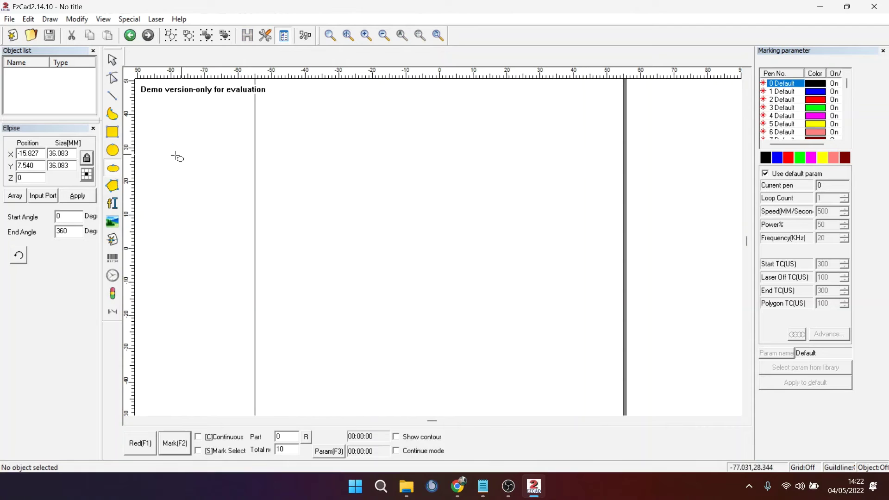
Draw a hexagon about 29 by 31 mm and delete the tiny stray polygon beside it
click(113, 186)
drag(357, 180, 472, 285)
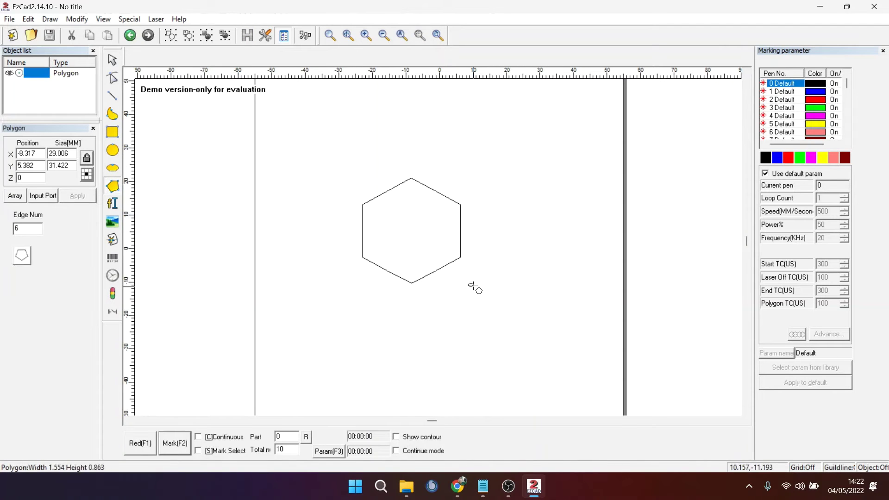
click(471, 284)
key(Delete)
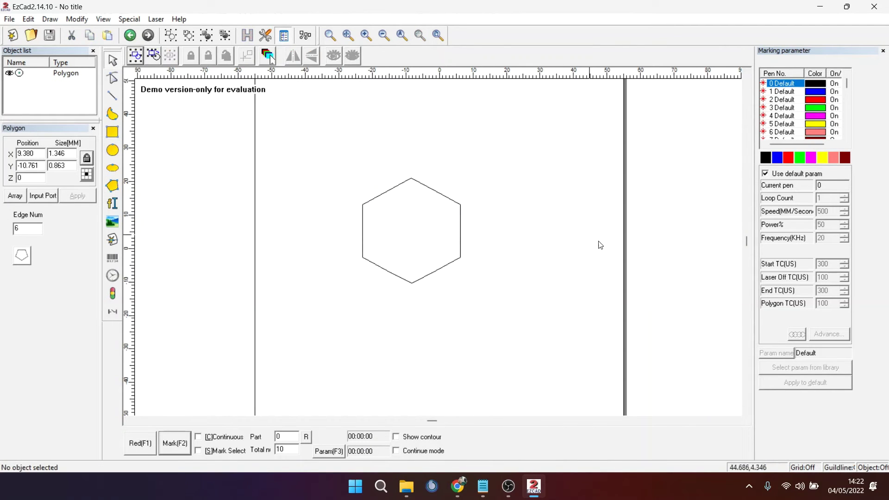
Set the hexagon's number of edges to 3 and apply the change
click(454, 261)
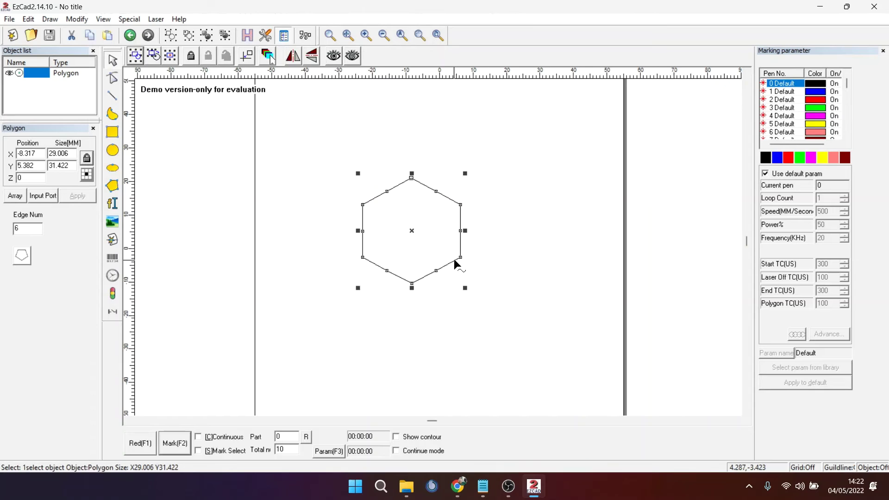
double_click(24, 229)
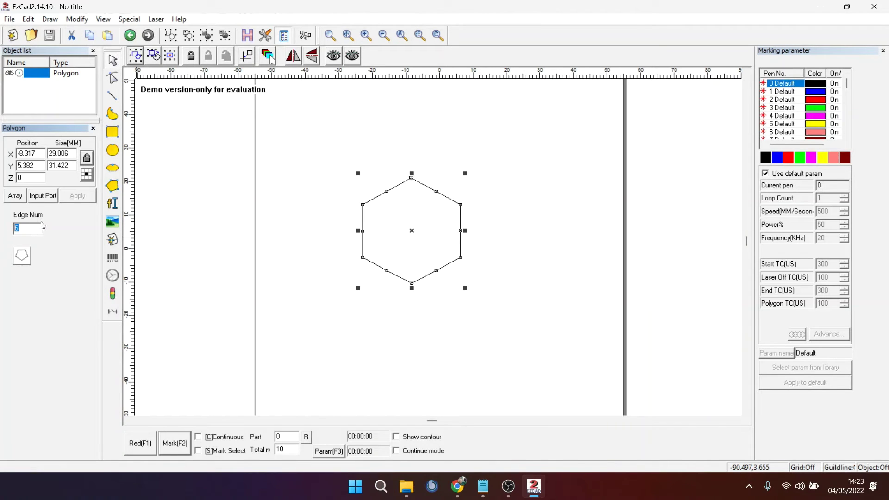
text(3)
click(85, 195)
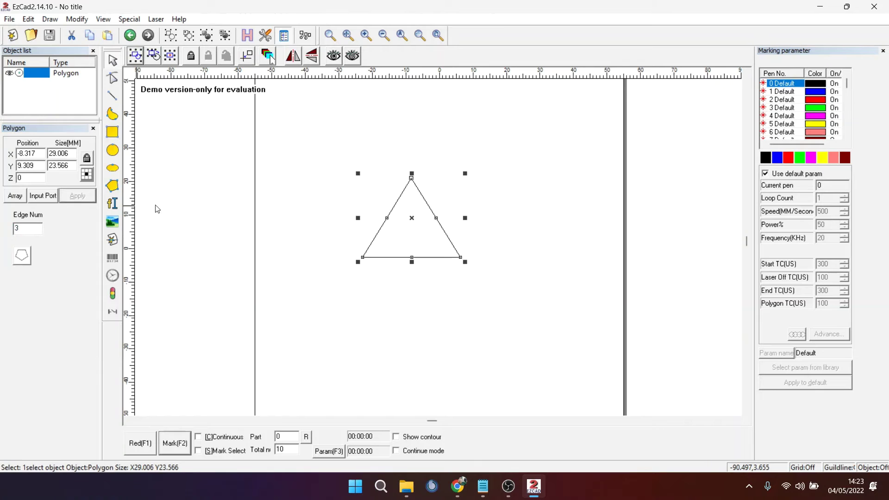
Set the polygon's number of edges to 8, apply it, and raise it to 15
double_click(37, 228)
text(8)
click(81, 197)
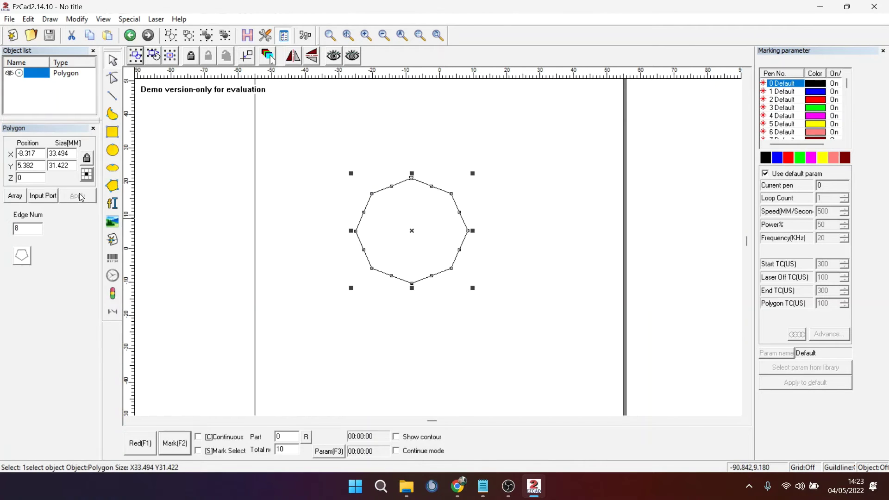
double_click(16, 229)
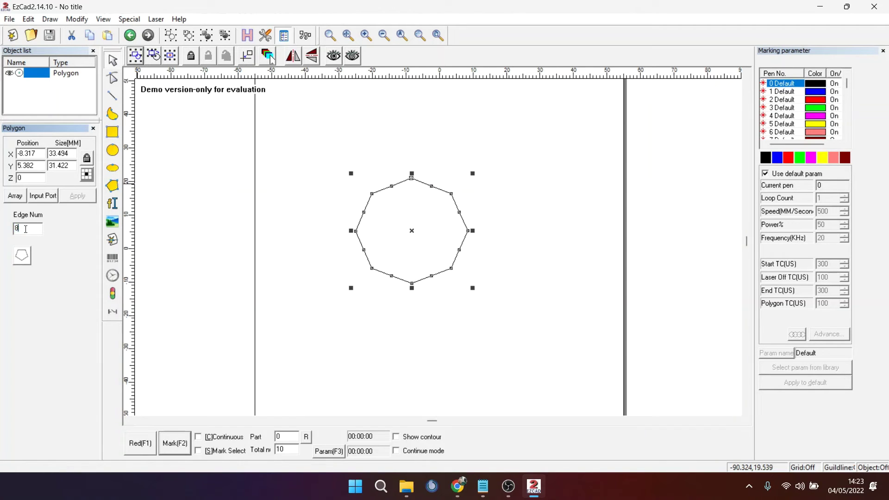
text(15)
click(77, 195)
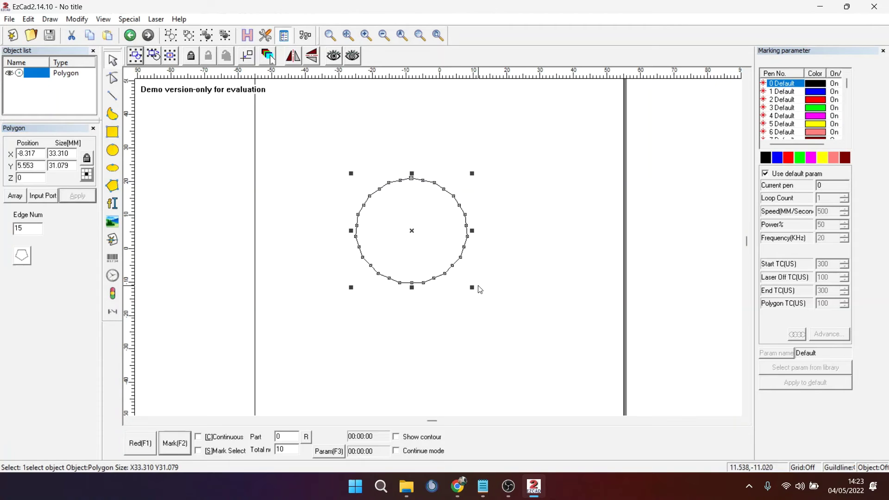
Set the polygon's number of edges to 5 and convert the pentagon to a star shape
double_click(25, 230)
text(5)
click(77, 195)
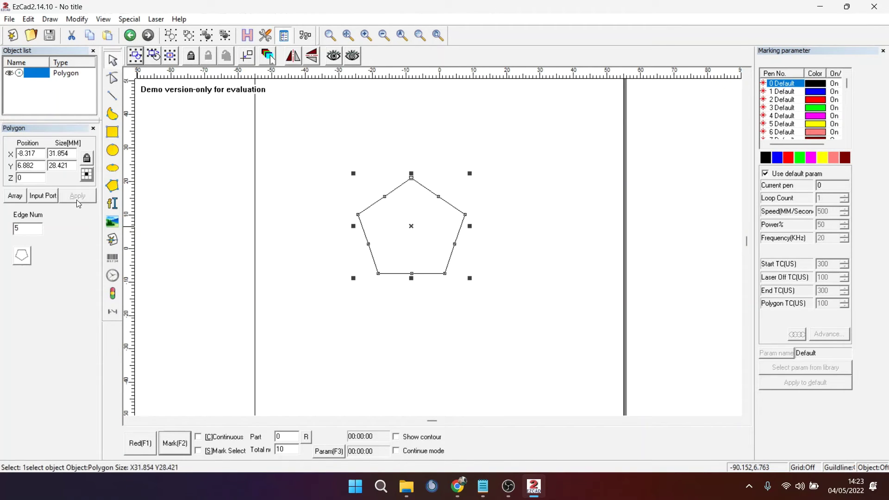
click(25, 260)
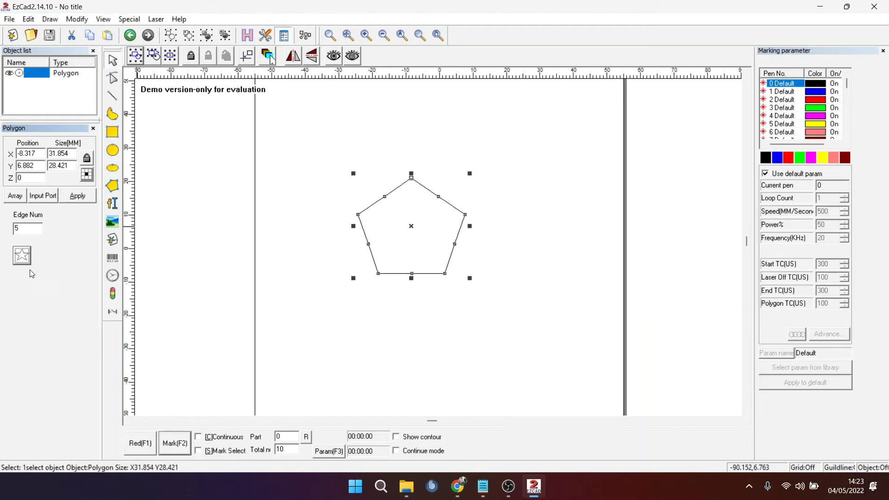
click(77, 195)
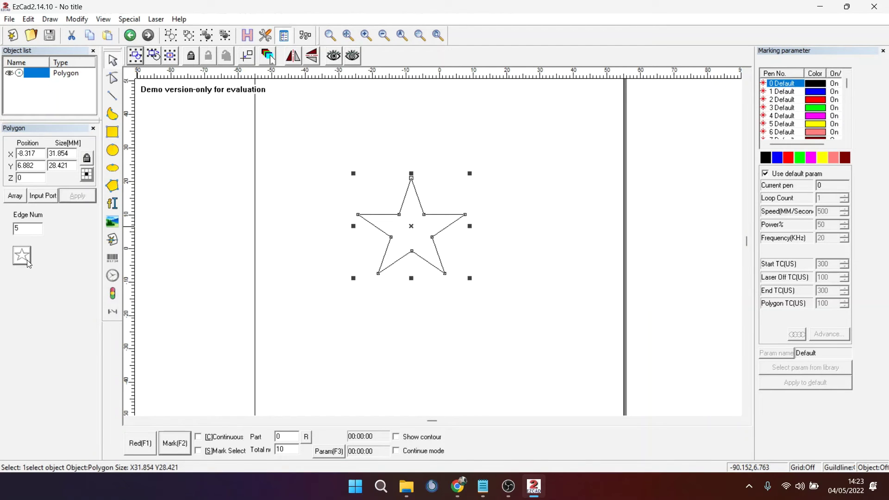
Set the star's number of edges to 6, apply it, and increase it to 7
double_click(14, 229)
text(6)
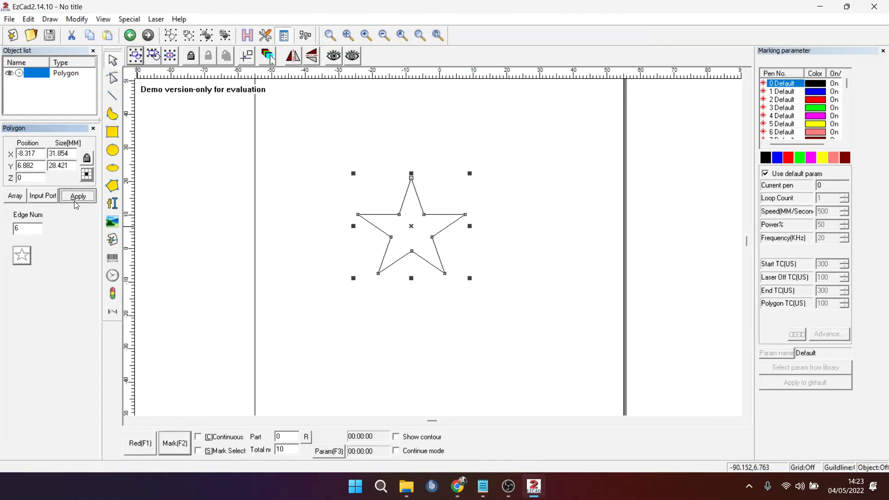
click(76, 202)
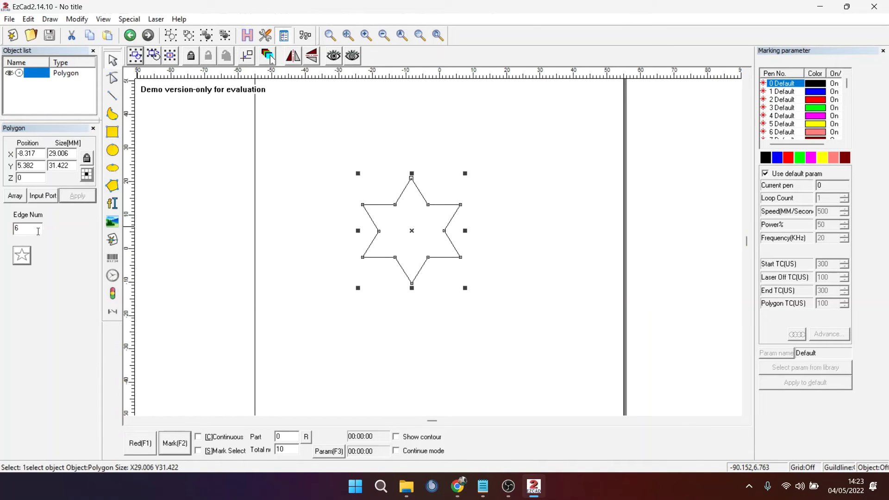
text(7)
click(78, 196)
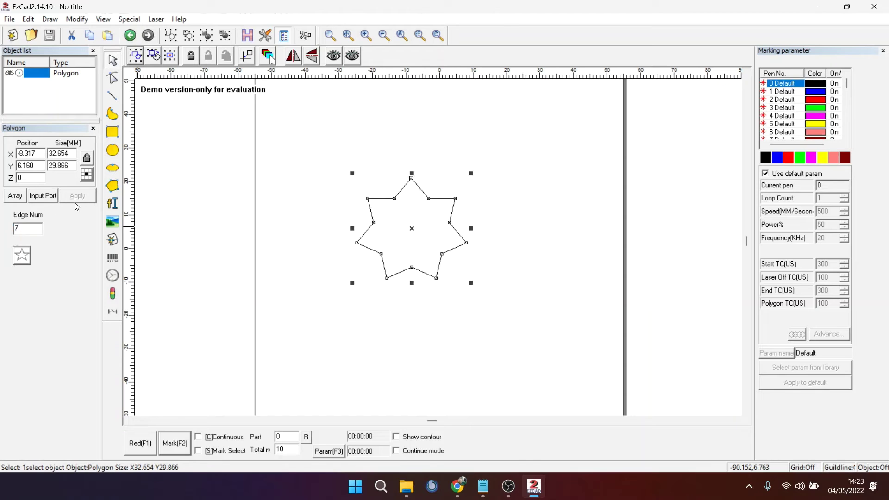
Convert the star back to a plain polygon with 5 edges and apply the change
click(21, 255)
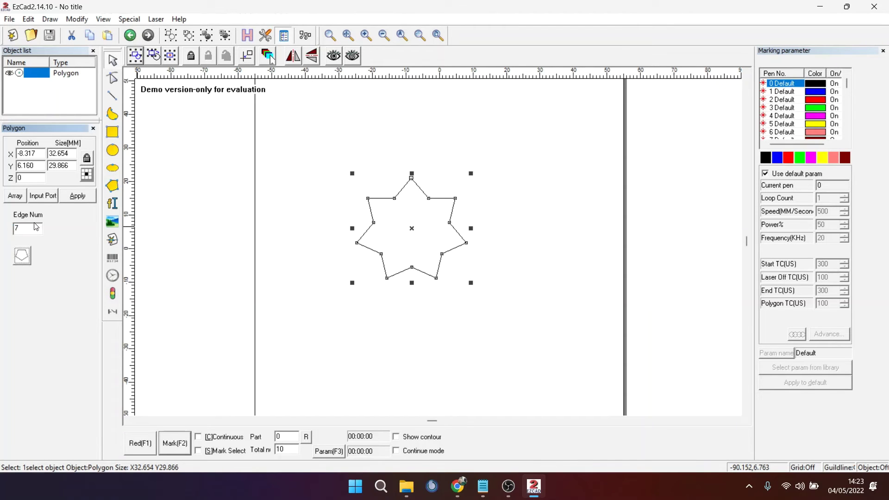
drag(44, 229, 3, 230)
key(BackSpace)
text(5)
click(77, 195)
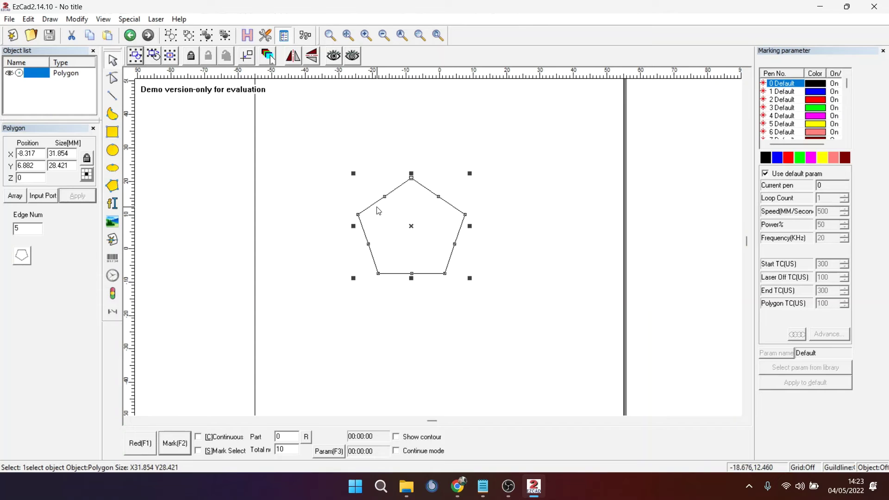
Delete the pentagon and place a default text object in the upper middle of the work area
key(Delete)
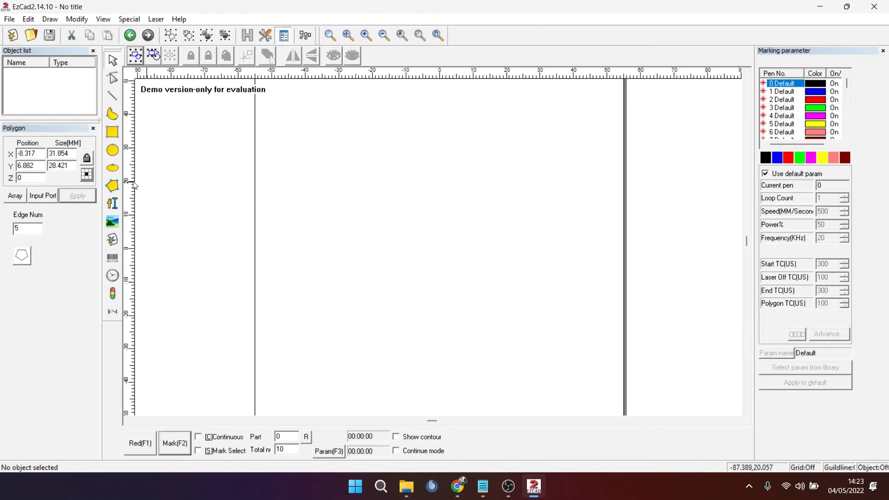
click(112, 203)
click(356, 212)
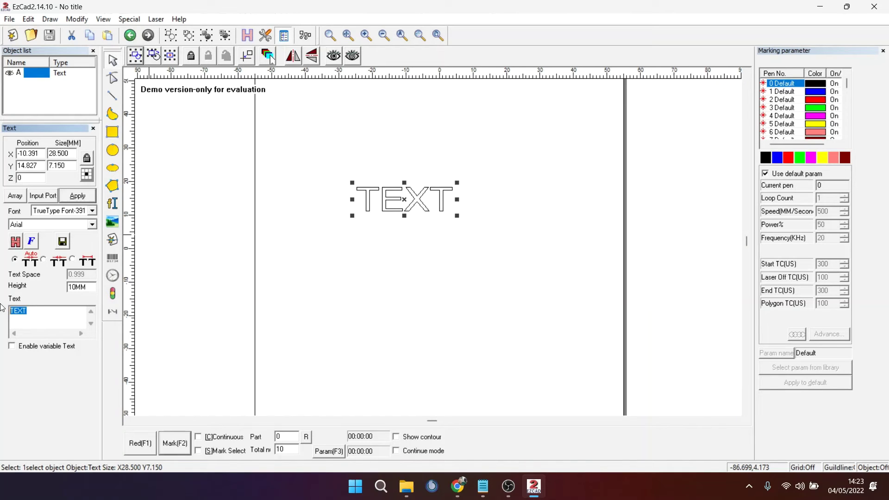
Browse the available font types and the TrueType fonts for the text object
click(84, 211)
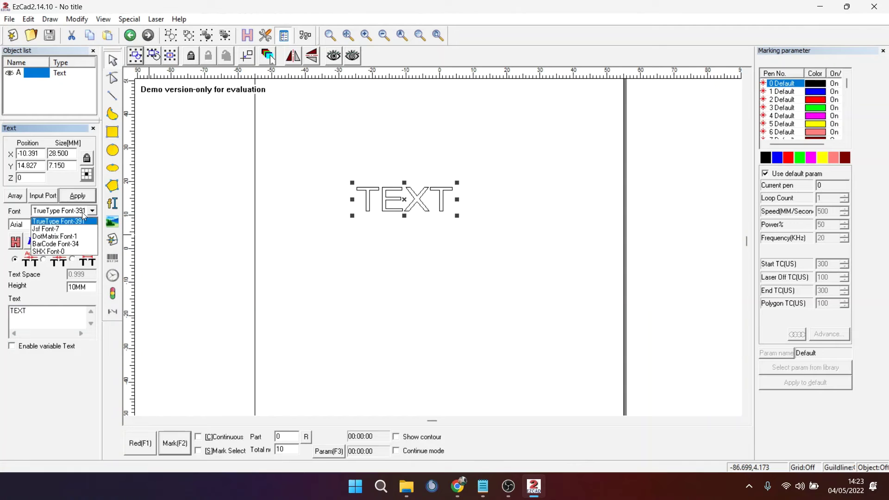
click(82, 212)
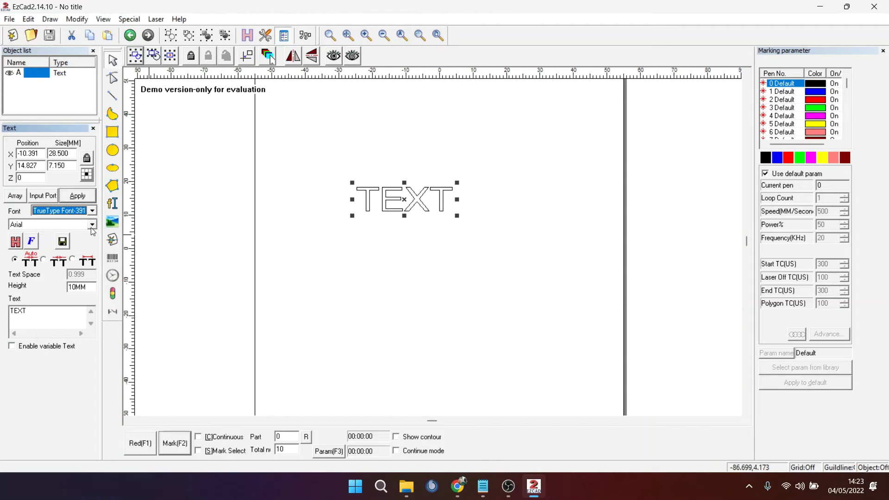
click(92, 225)
click(91, 227)
click(93, 213)
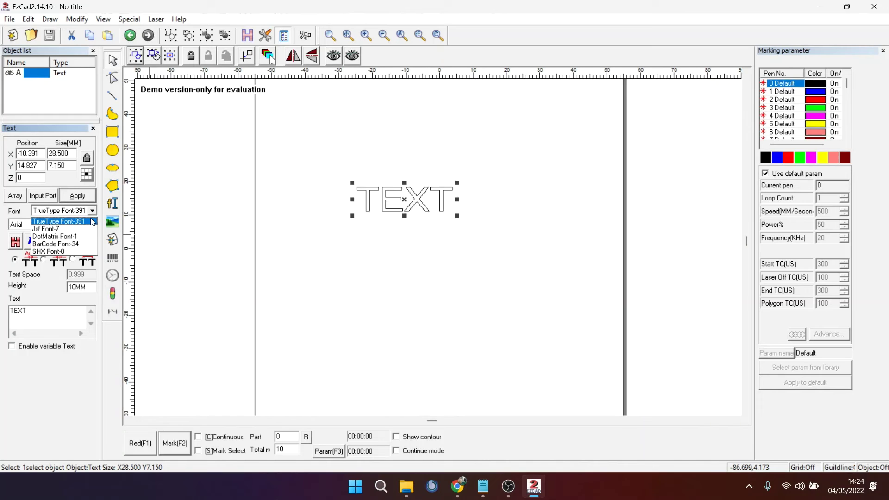
click(91, 221)
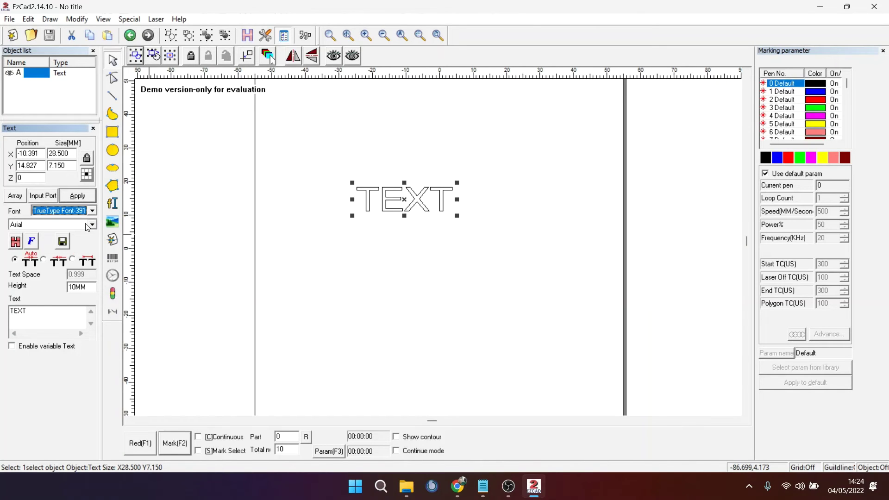
click(89, 226)
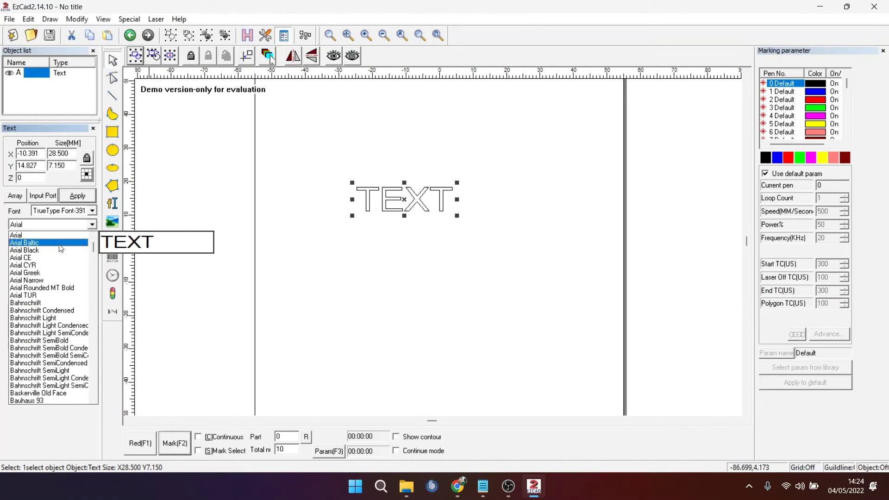
scroll(62, 260, down, 3)
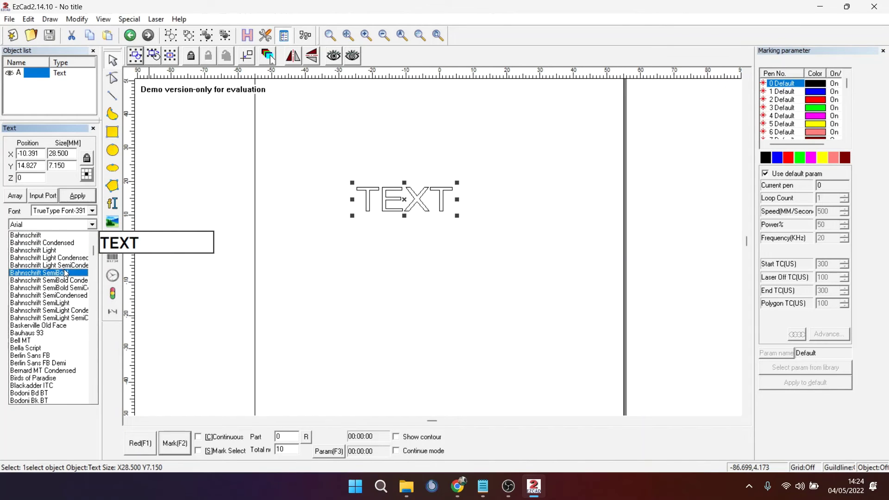
scroll(65, 278, down, 4)
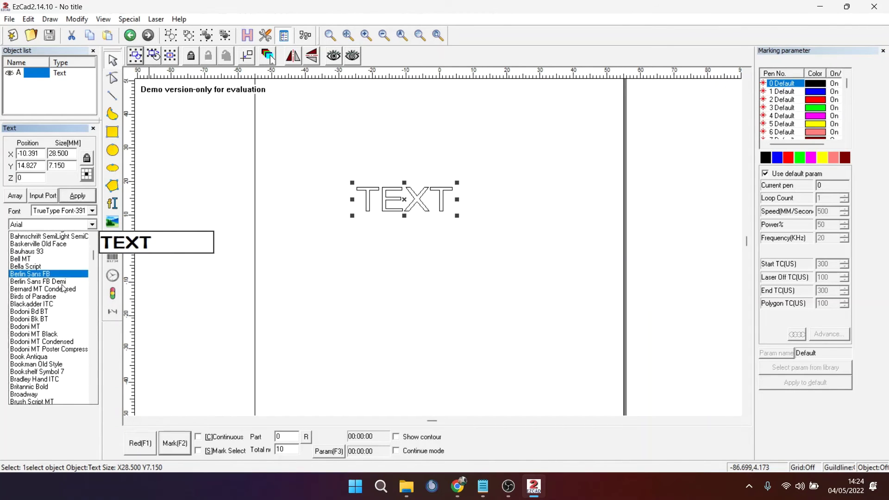
scroll(63, 287, down, 3)
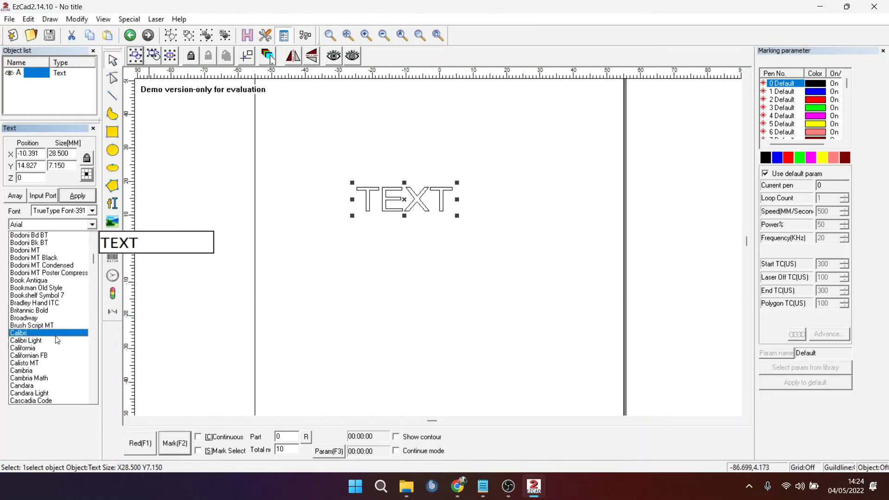
scroll(60, 324, down, 15)
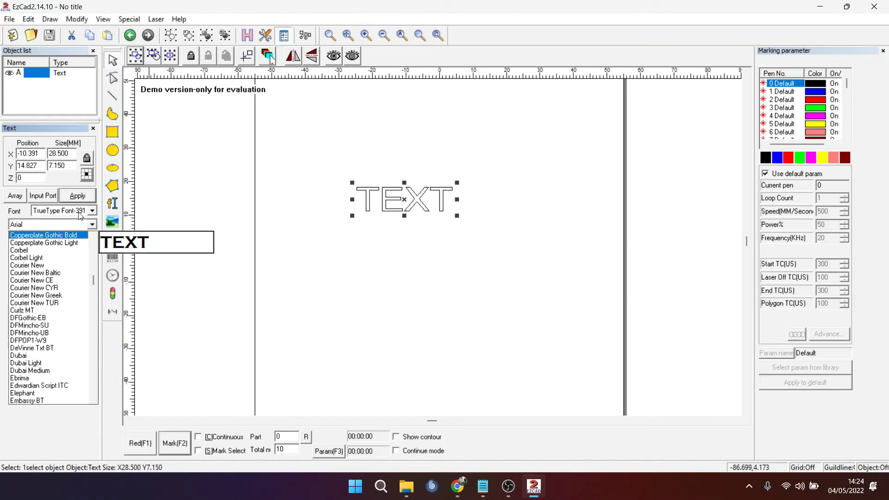
click(280, 226)
Select and delete the text object
drag(318, 143, 509, 257)
key(Delete)
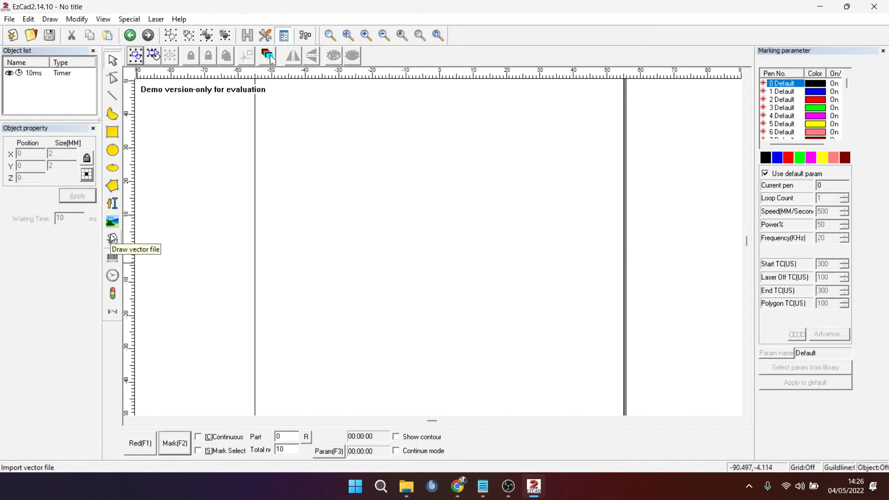
click(9, 18)
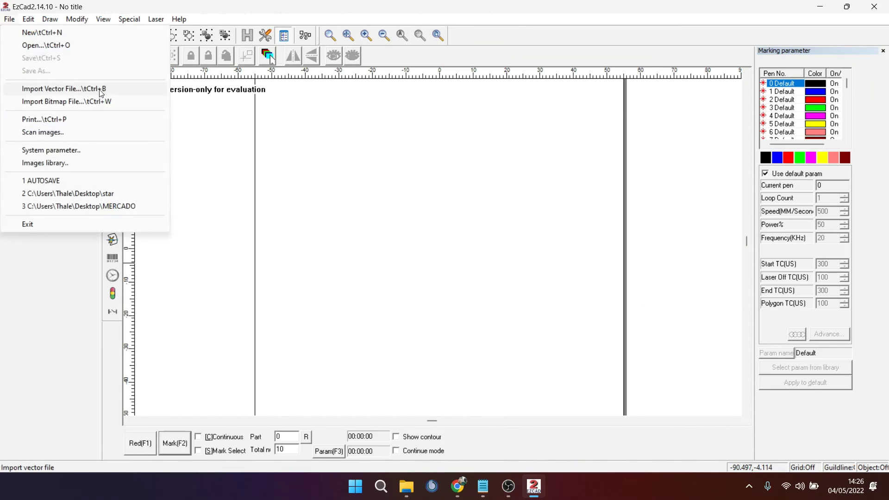
click(381, 193)
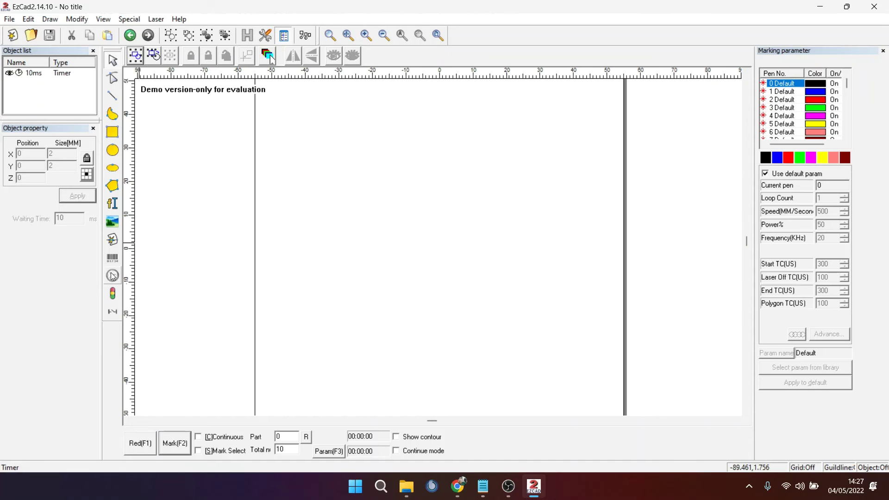
Draw a rectangle about 15.5 by 18.8 mm and a circle about 34 mm in diameter beside it
click(112, 132)
drag(296, 164, 348, 227)
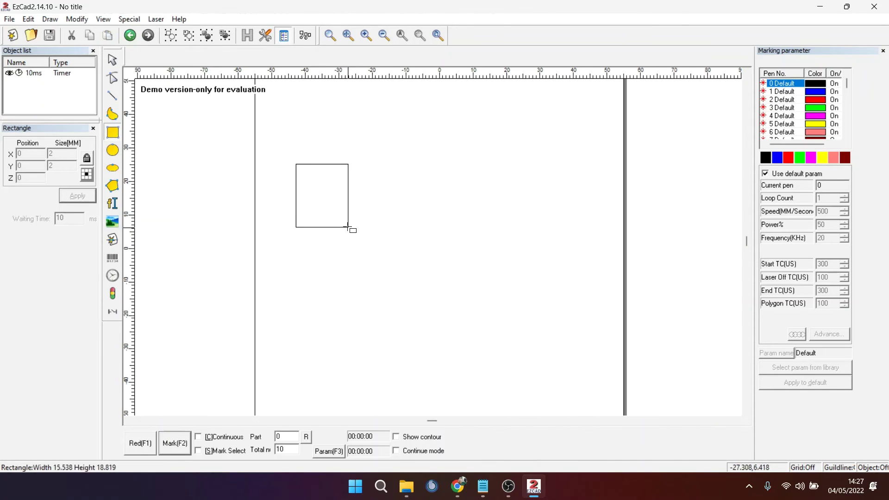
click(113, 150)
drag(404, 172, 444, 212)
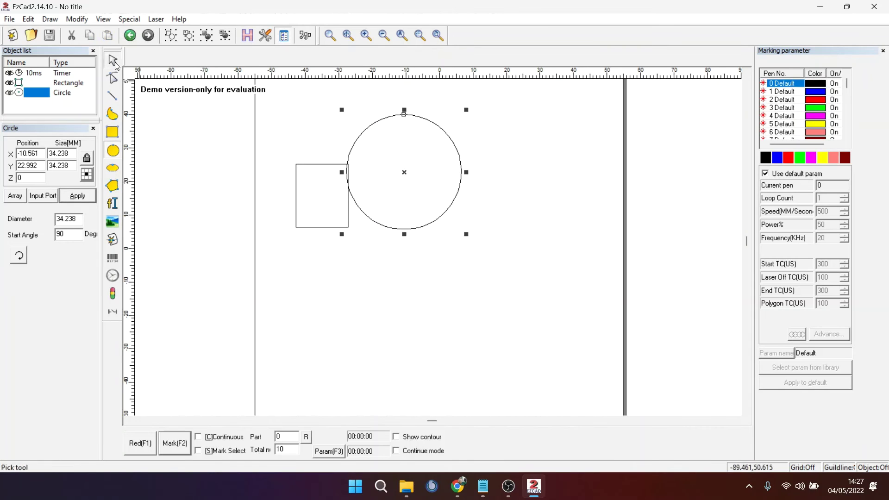
Move the circle away from the rectangle to about X 11.5, Y 12.8 and clear the selection
click(112, 60)
drag(397, 176, 471, 210)
click(416, 158)
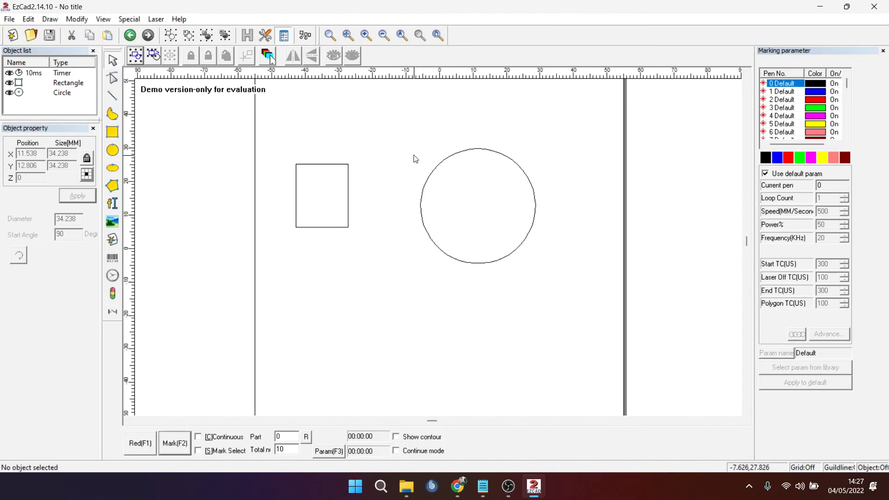
Select the circle and invert the selection repeatedly between it and the remaining objects
click(427, 182)
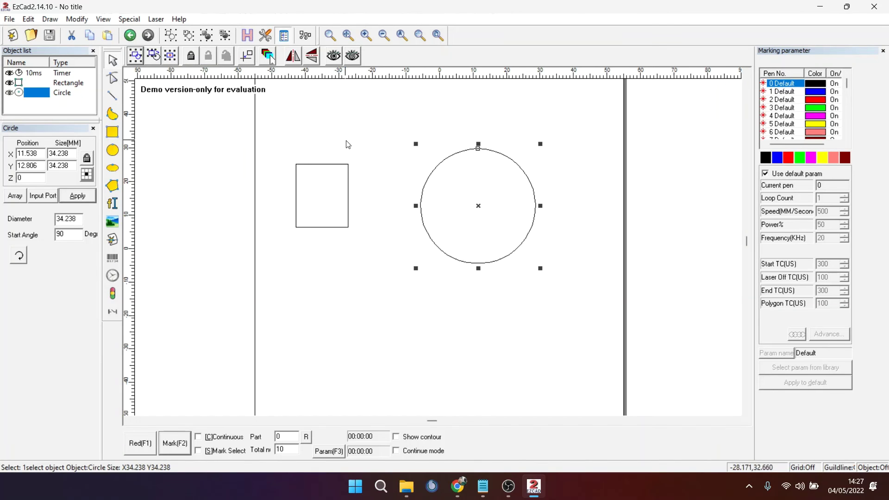
click(154, 56)
click(154, 57)
click(154, 57)
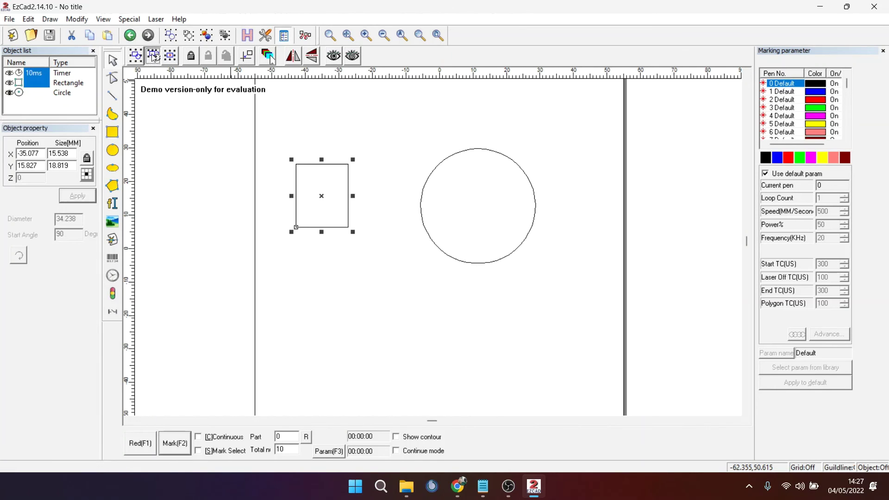
click(153, 57)
click(153, 57)
click(154, 57)
click(154, 57)
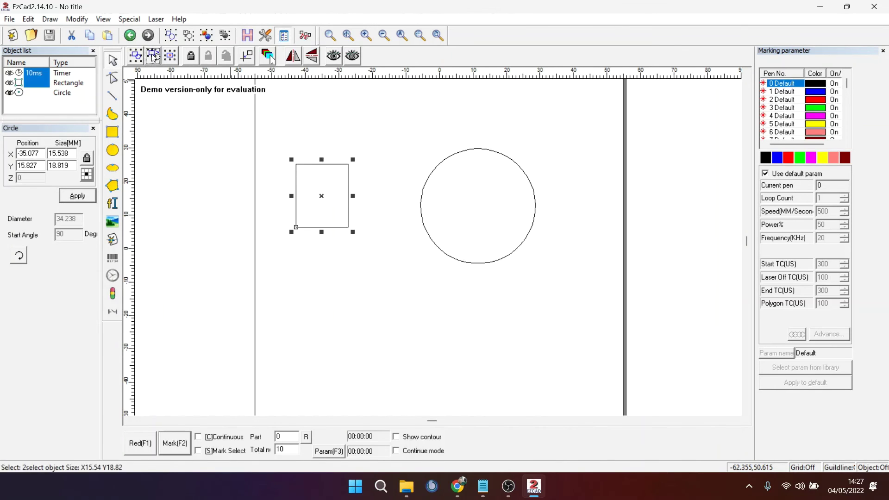
click(154, 57)
click(154, 57)
click(154, 57)
click(154, 57)
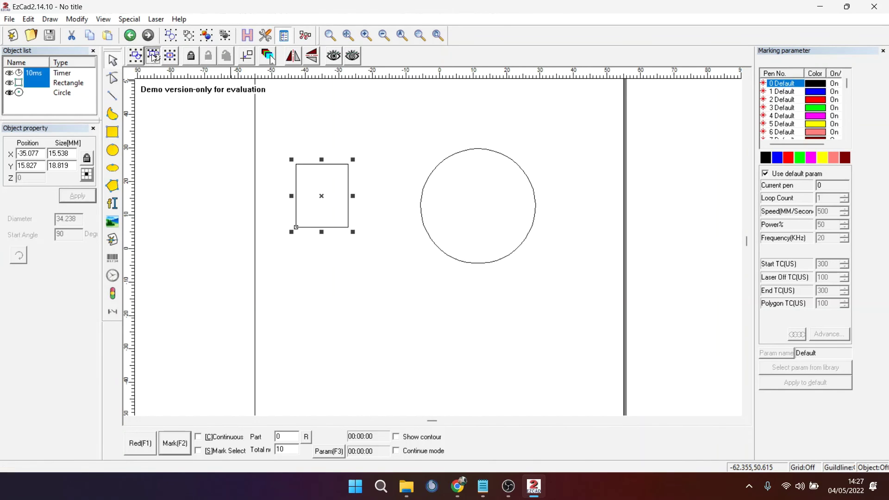
click(153, 57)
Select all objects, combine them into one, and move the combined object to about X -3.5, Y 11.1
click(132, 57)
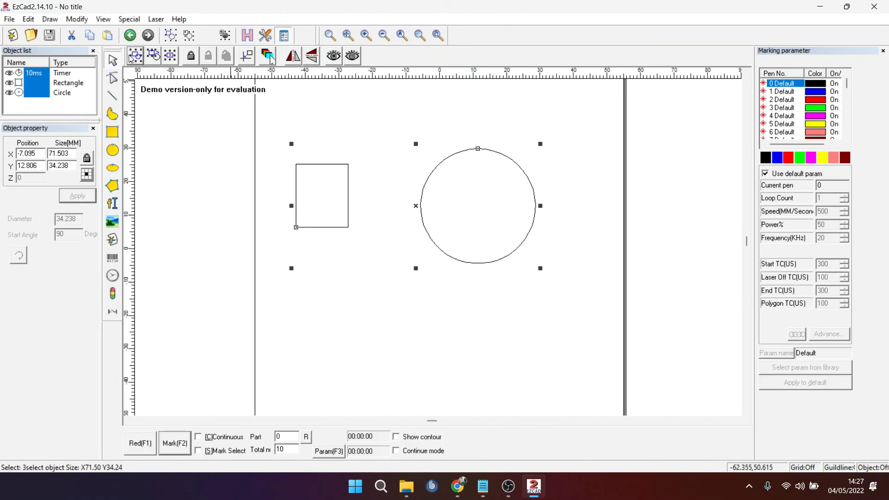
click(178, 39)
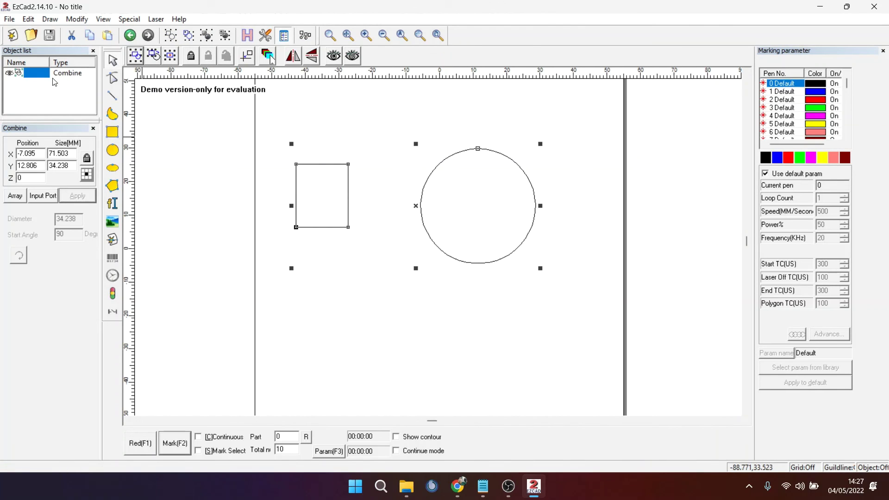
click(417, 183)
click(422, 193)
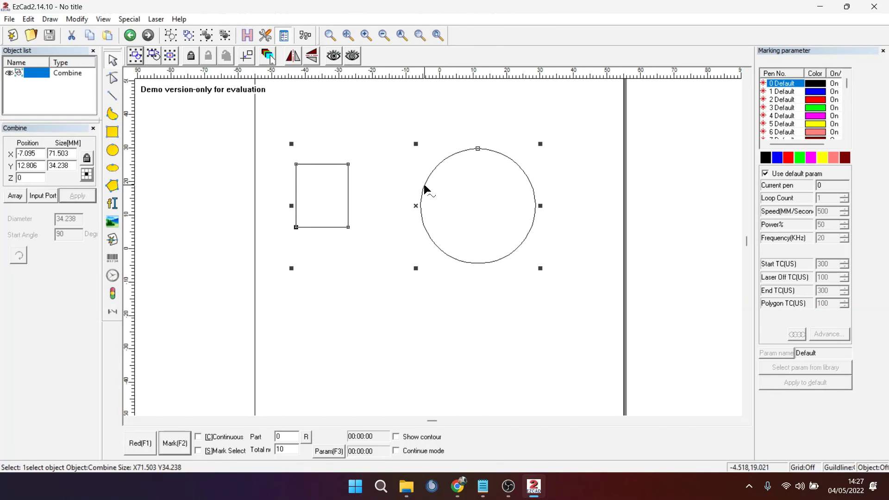
mouse_move(415, 204)
mouse_down()
mouse_move(425, 307)
mouse_move(427, 211)
mouse_up()
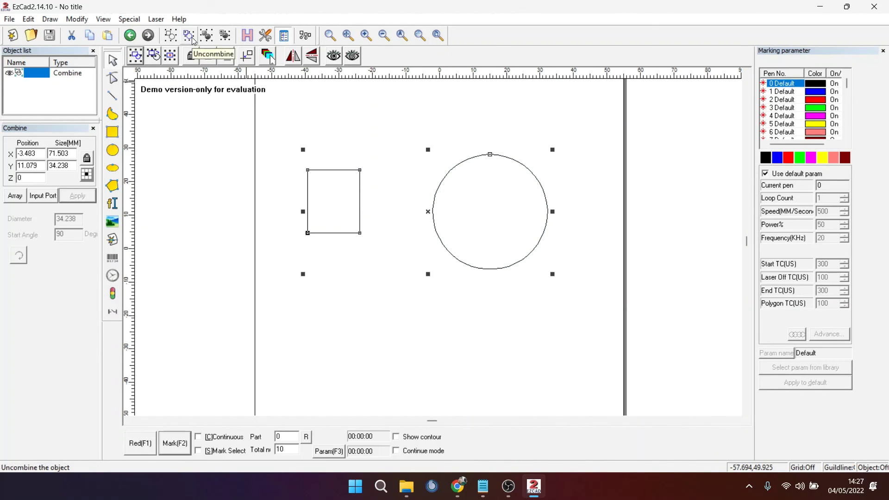
Uncombine the object and move the rectangle on its own close to the circle
click(193, 41)
click(365, 157)
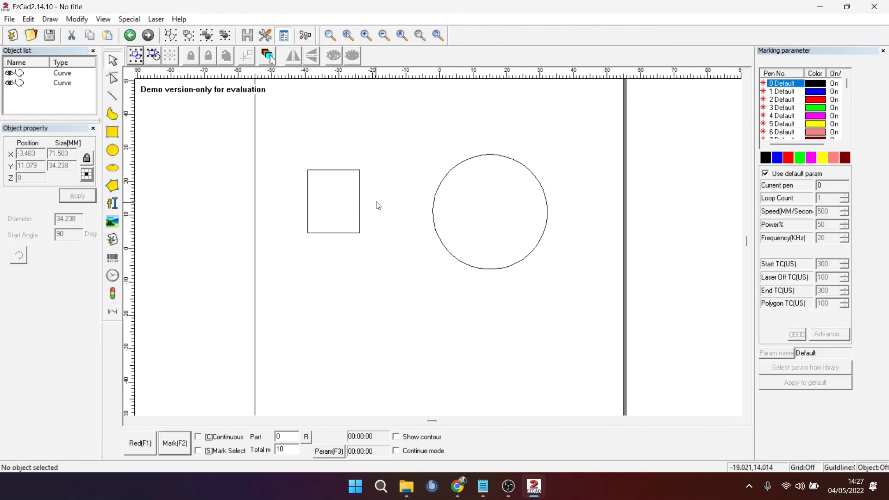
click(359, 198)
drag(334, 201, 399, 206)
Group the rectangle and circle, and shift the group slightly to about X 6.4, Y 10.6
drag(335, 114, 575, 282)
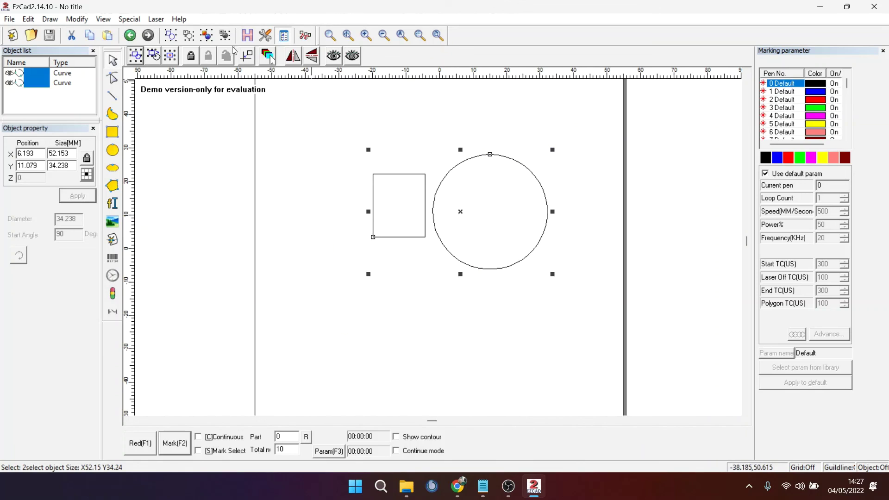
click(207, 35)
click(325, 147)
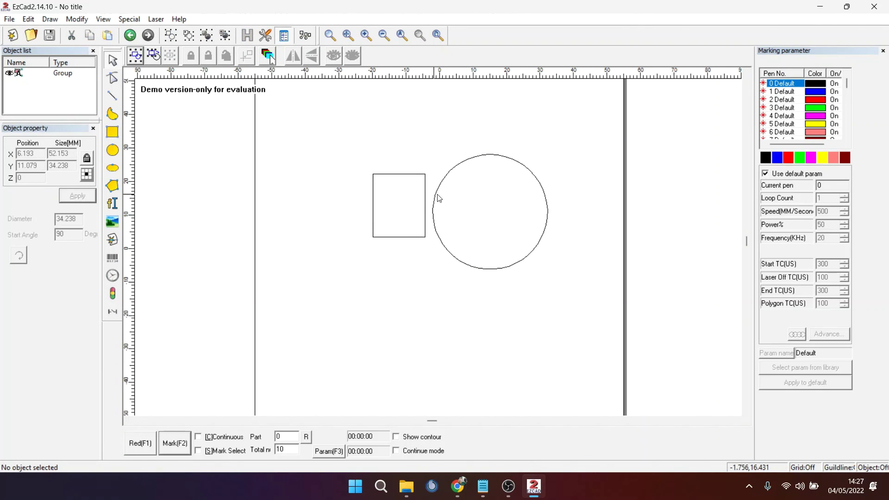
click(433, 199)
mouse_move(459, 210)
mouse_down()
mouse_move(353, 196)
mouse_move(461, 213)
mouse_up()
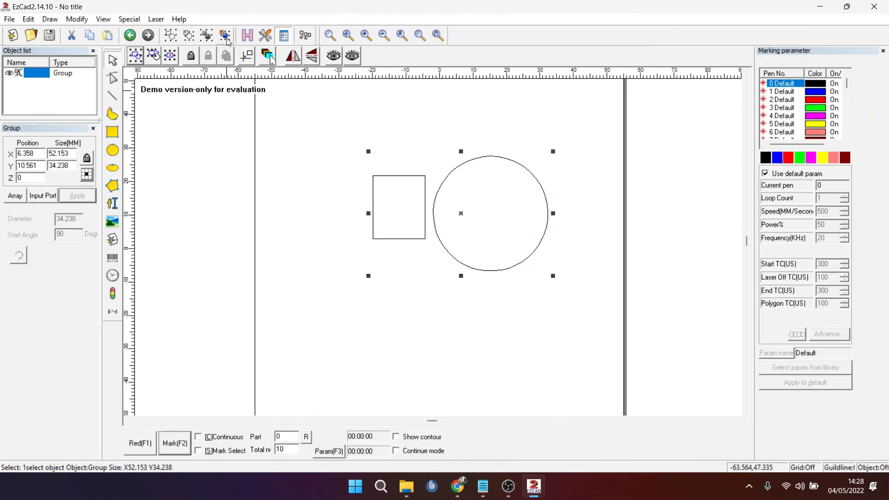
Ungroup the rectangle and circle, and select both separate curves together
click(225, 36)
click(309, 128)
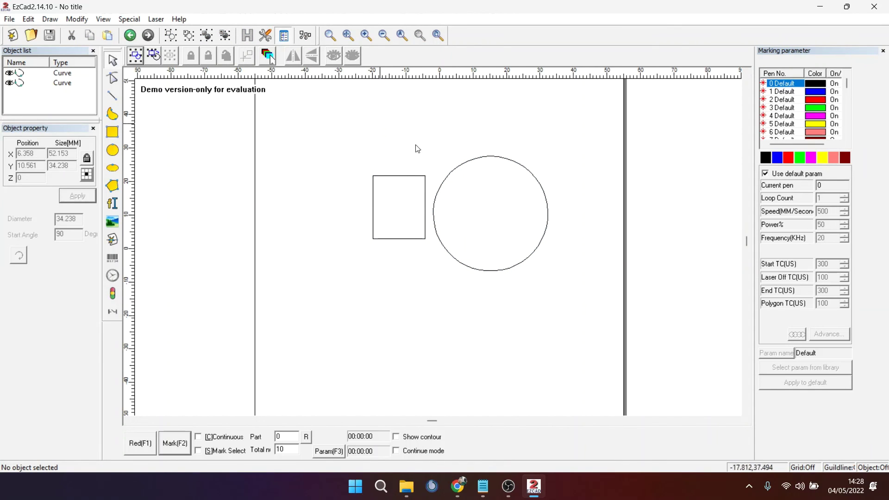
click(425, 234)
drag(368, 146, 573, 313)
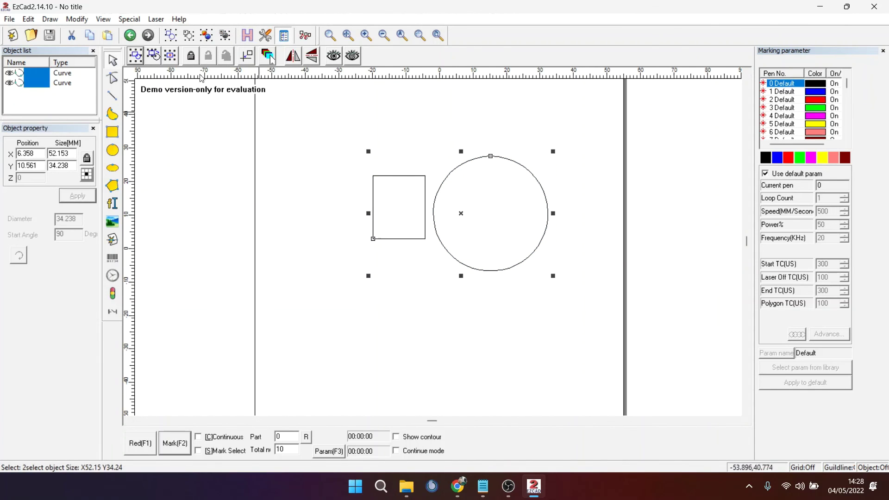